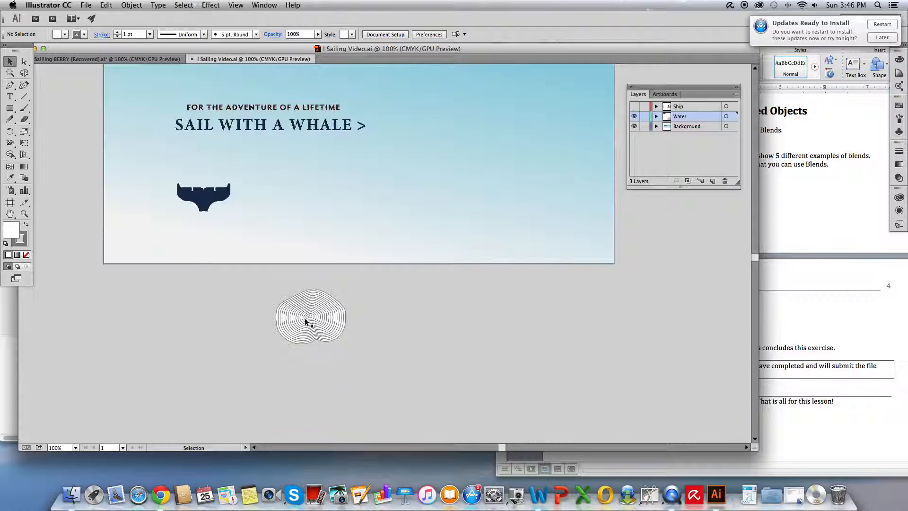
# Expand the concentric ring blend below the artboard into individual paths.
pyautogui.click(305, 319)
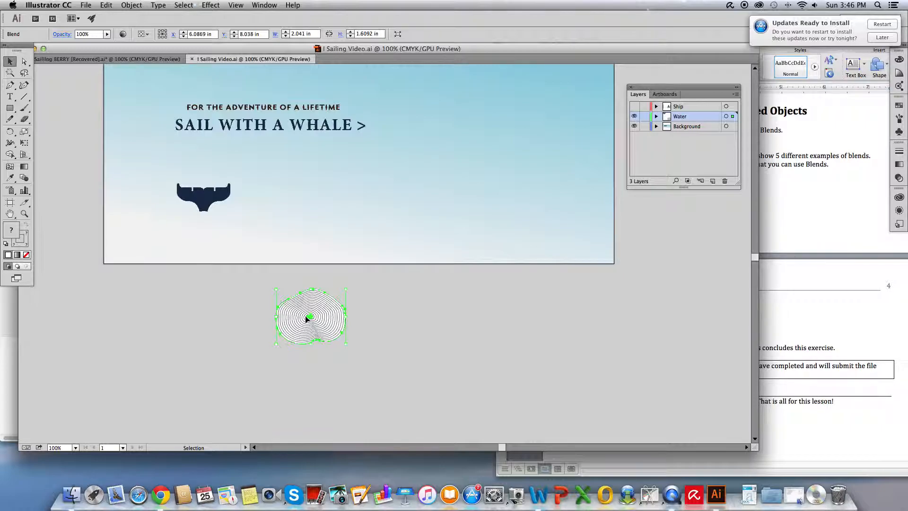
pyautogui.click(129, 5)
pyautogui.moveTo(147, 199)
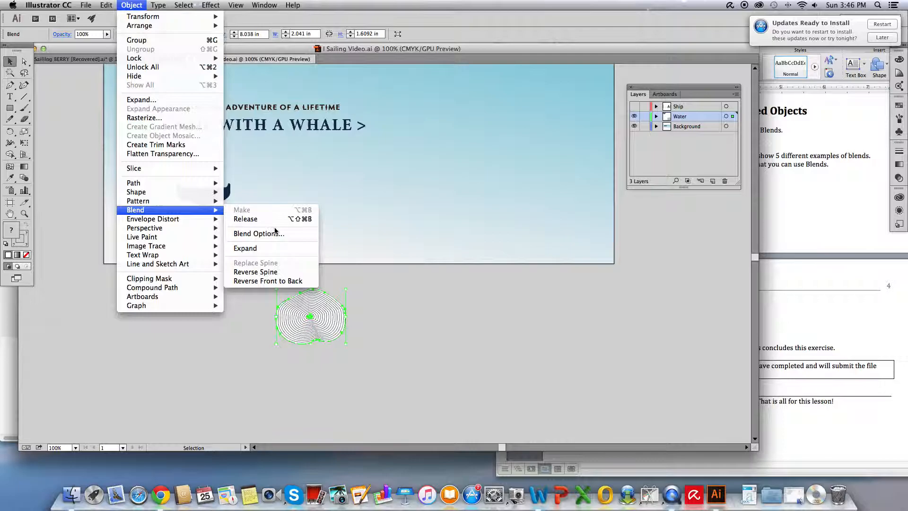
pyautogui.click(264, 248)
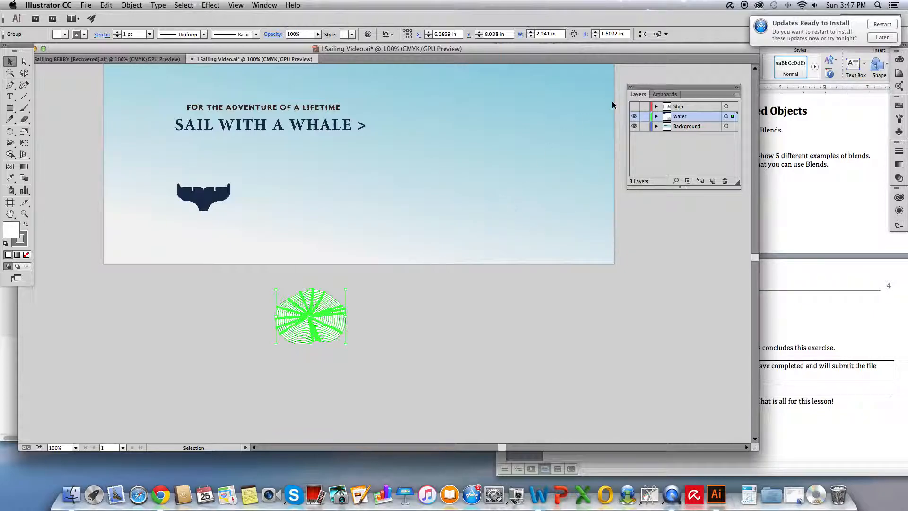
# Move the expanded ring group just outside the artboard's left edge and place a horizontally aligned copy beyond its right edge.
pyautogui.moveTo(652, 90); pyautogui.dragTo(640, 319)
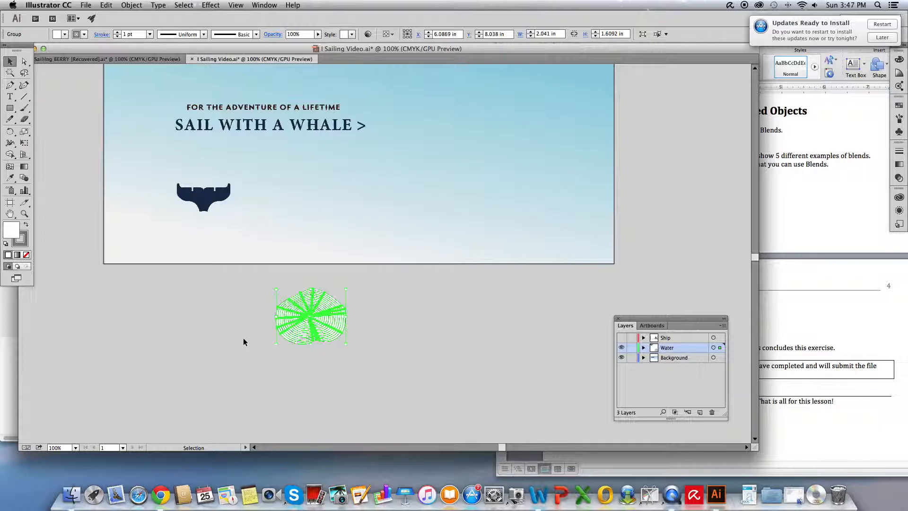
pyautogui.moveTo(309, 315); pyautogui.dragTo(64, 239)
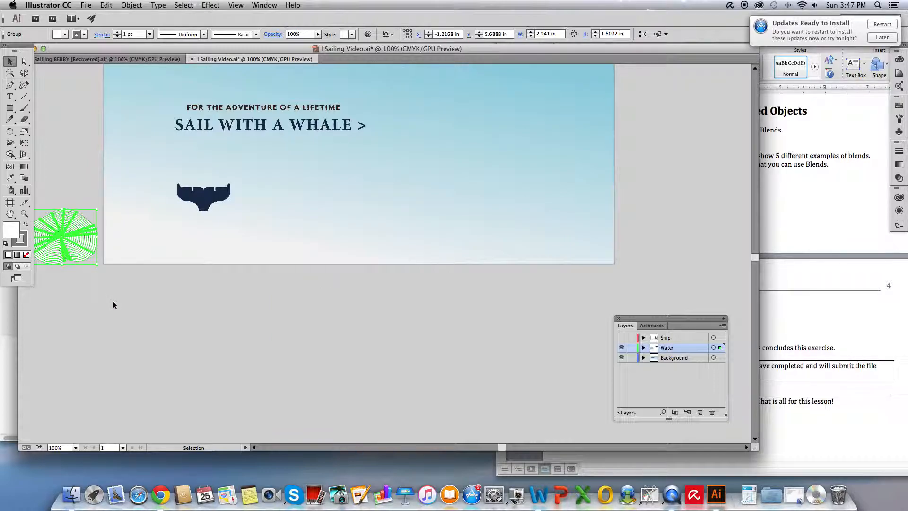
pyautogui.moveTo(60, 232); pyautogui.dragTo(58, 225)
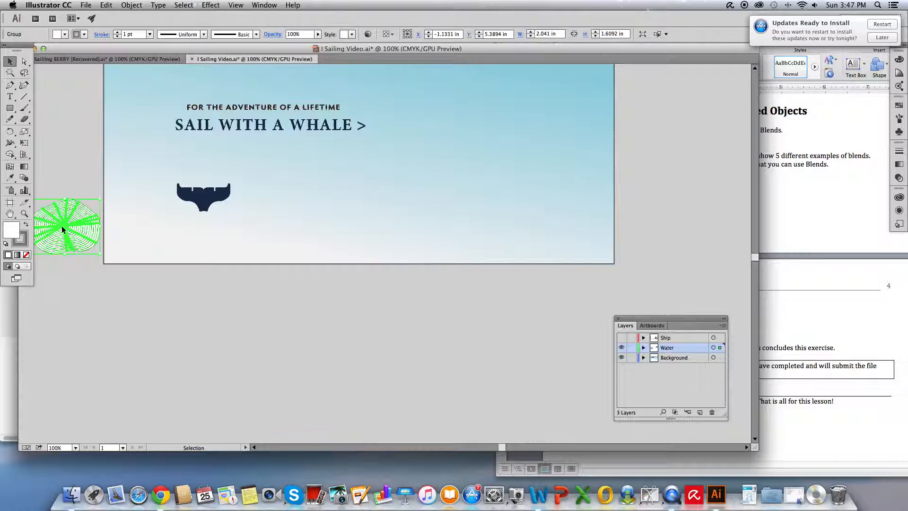
pyautogui.moveTo(61, 225); pyautogui.dragTo(653, 229)
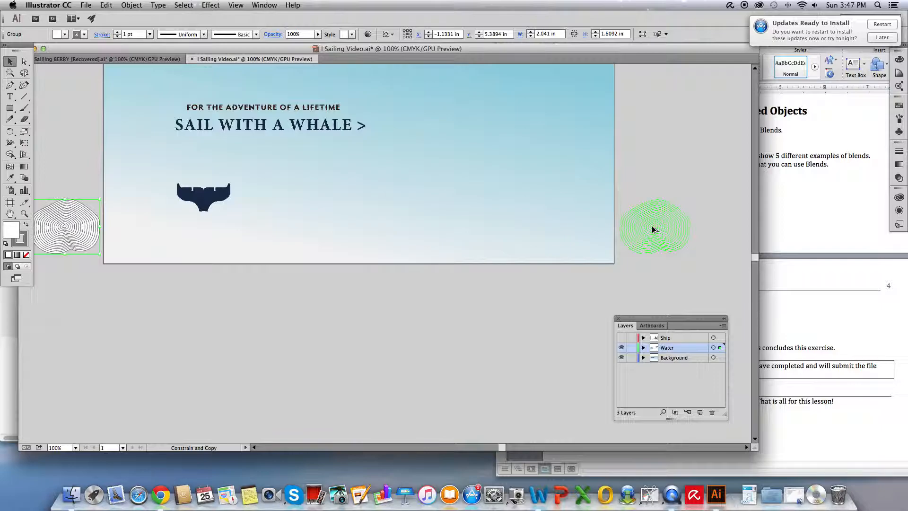
pyautogui.moveTo(653, 229); pyautogui.dragTo(653, 230)
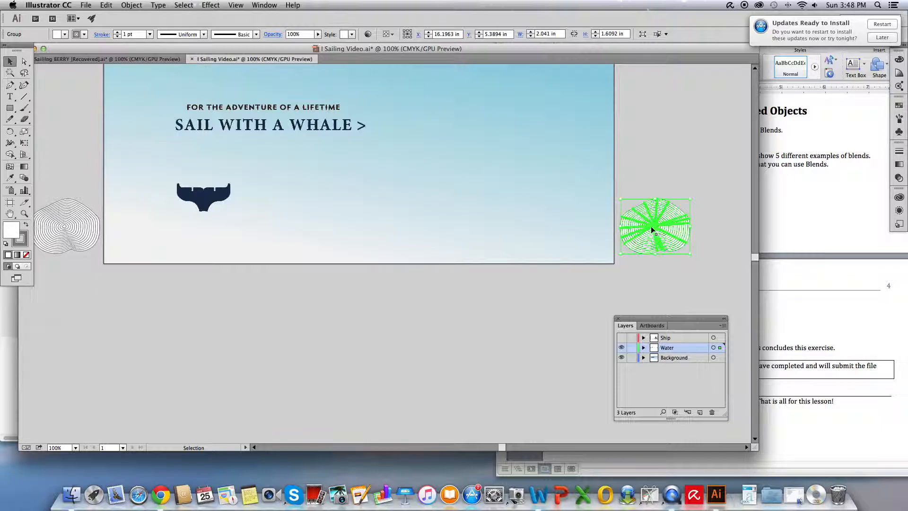
# Blend the two ring groups across the artboard using Specified Steps set to 16.
pyautogui.doubleClick(21, 178)
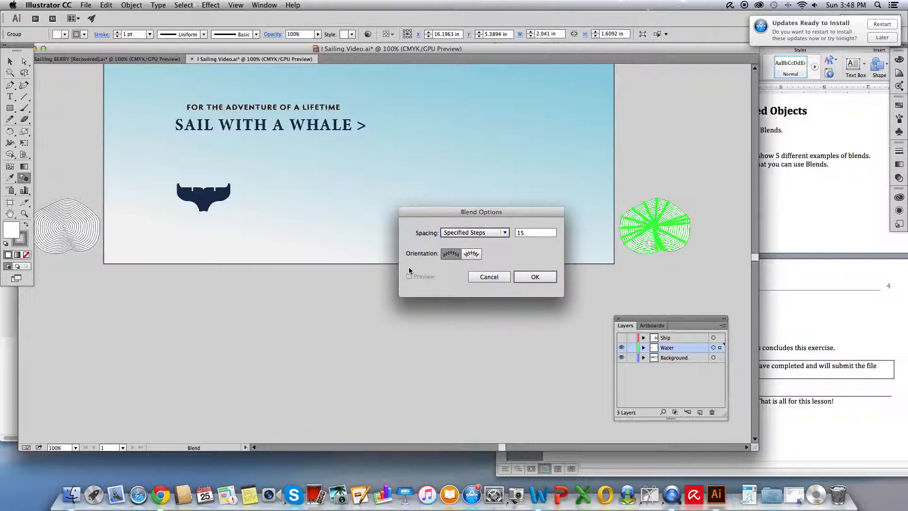
pyautogui.doubleClick(524, 232)
pyautogui.write('16')
pyautogui.click(535, 277)
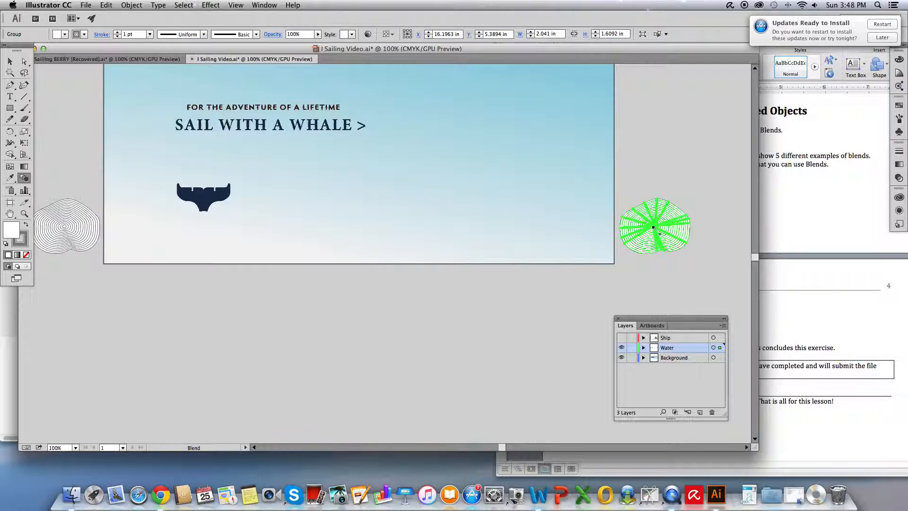
pyautogui.click(654, 227)
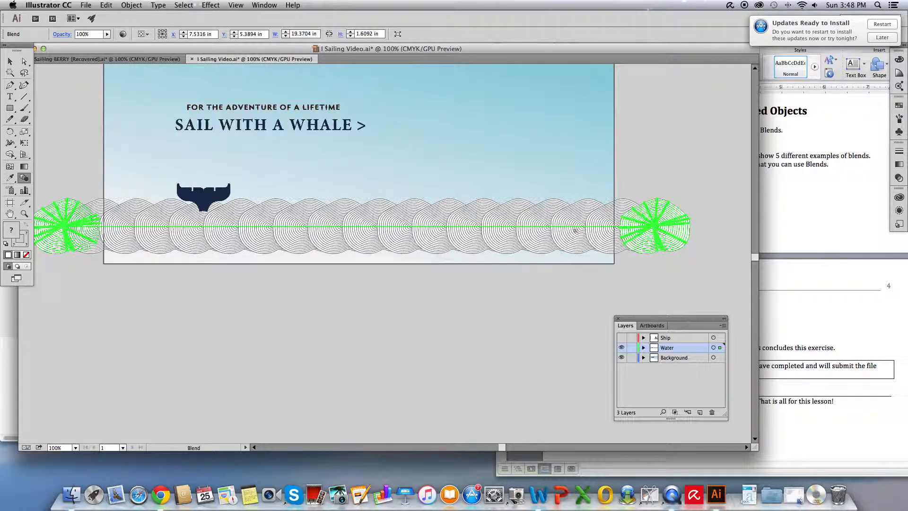
# Display the artwork in Outline mode and deselect everything.
pyautogui.click(232, 6)
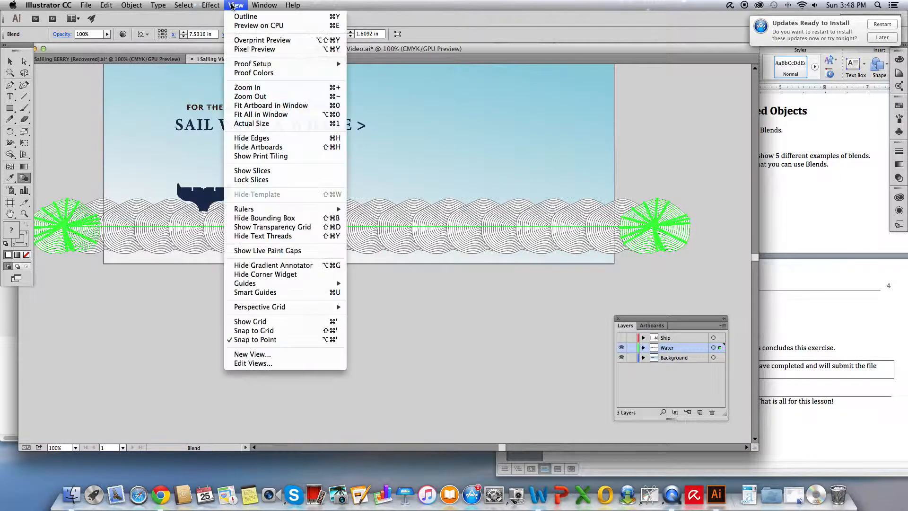
pyautogui.click(236, 17)
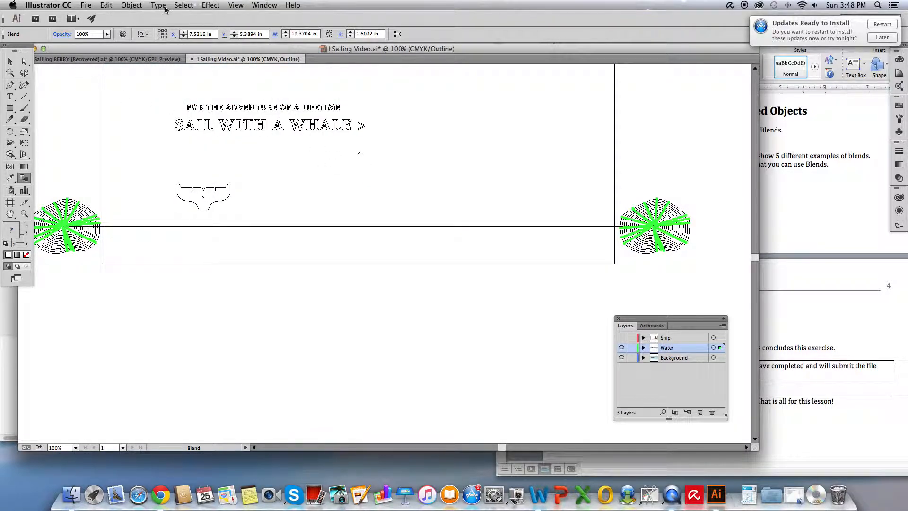
pyautogui.click(183, 6)
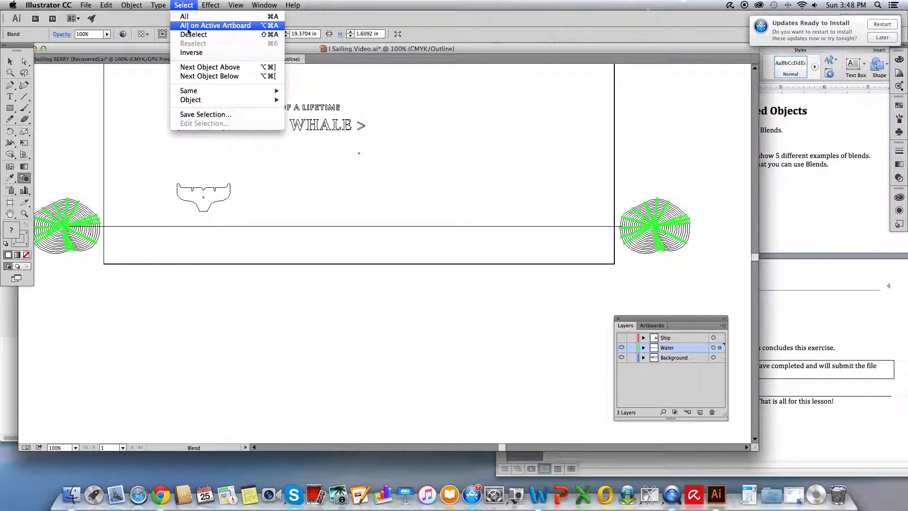
pyautogui.click(188, 35)
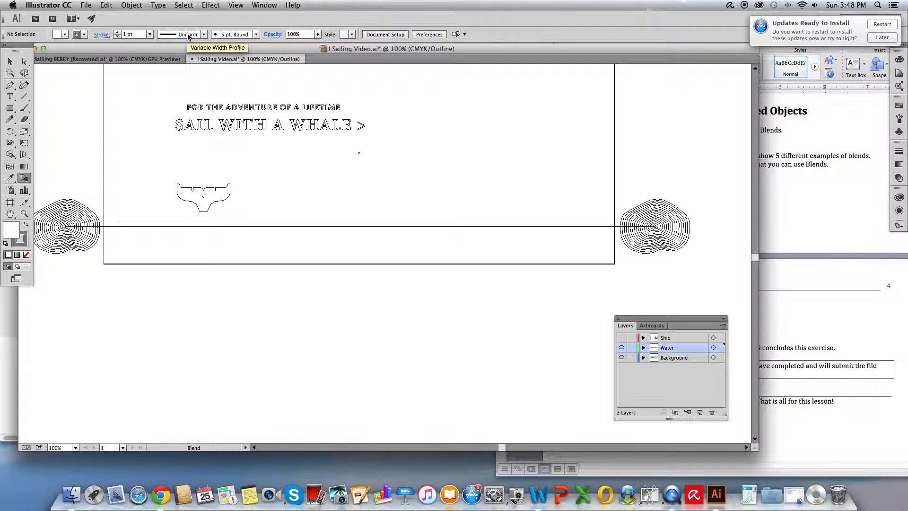
# Select only the blend's straight spine with Direct Selection and apply Add Anchor Points to it twice.
pyautogui.click(25, 61)
pyautogui.click(25, 61)
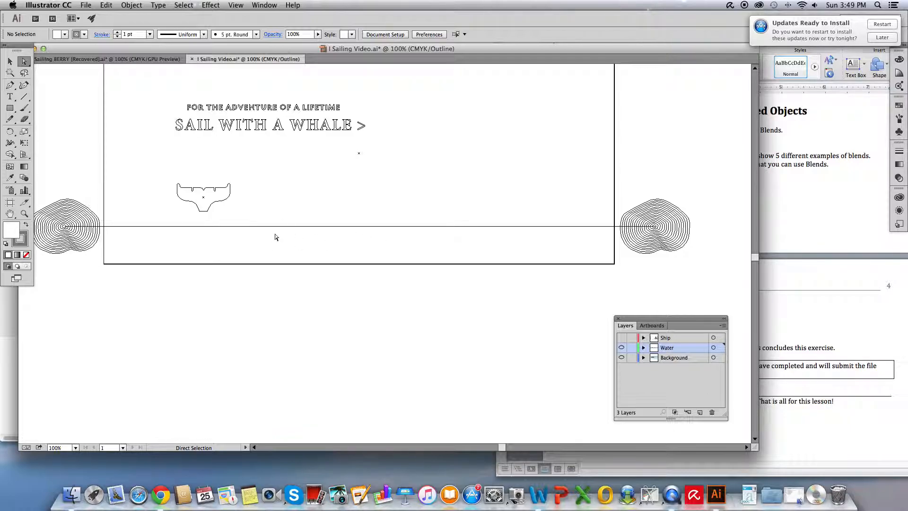
pyautogui.click(231, 229)
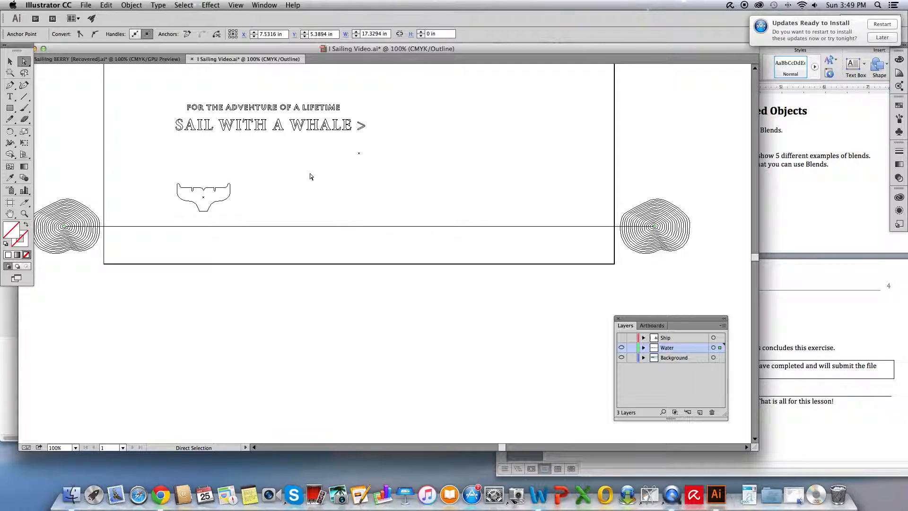
pyautogui.click(196, 379)
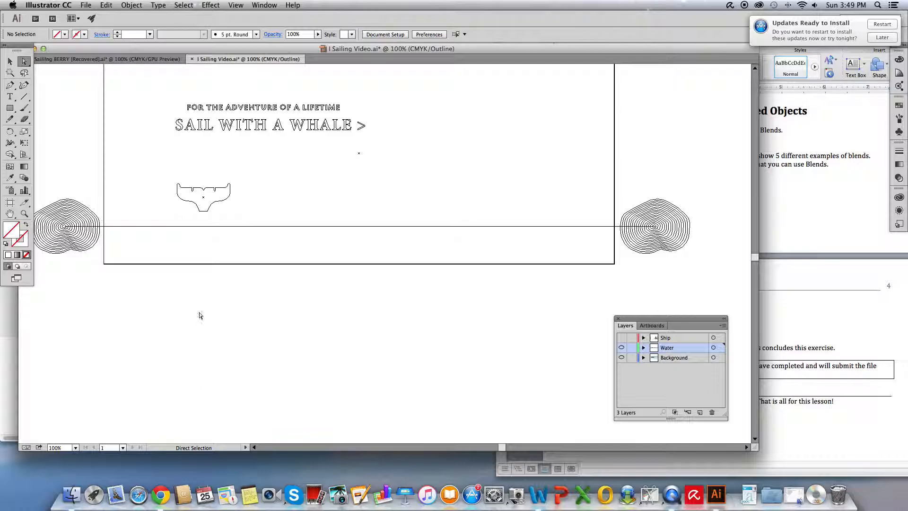
pyautogui.click(207, 228)
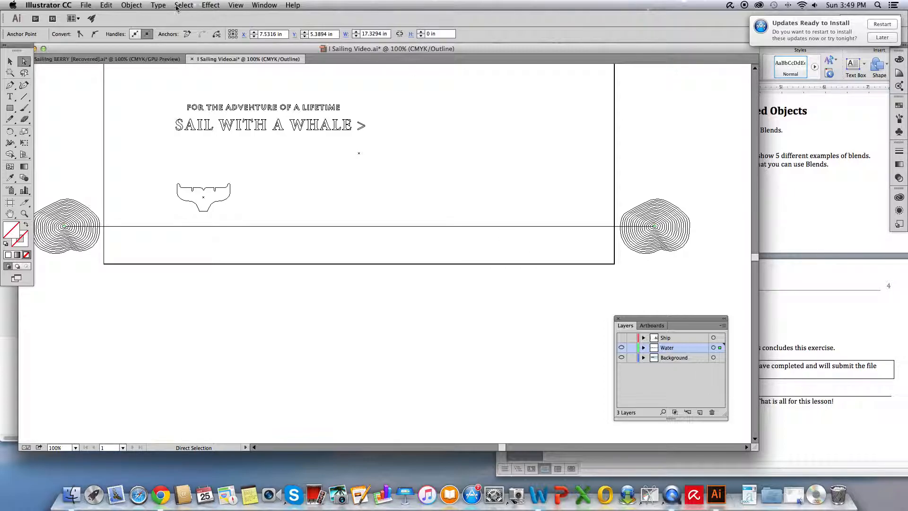
pyautogui.click(140, 8)
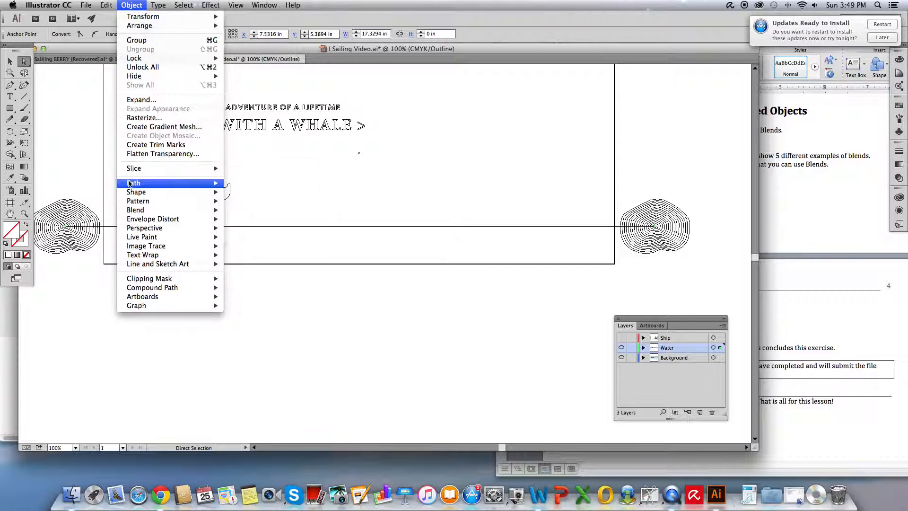
pyautogui.moveTo(130, 184)
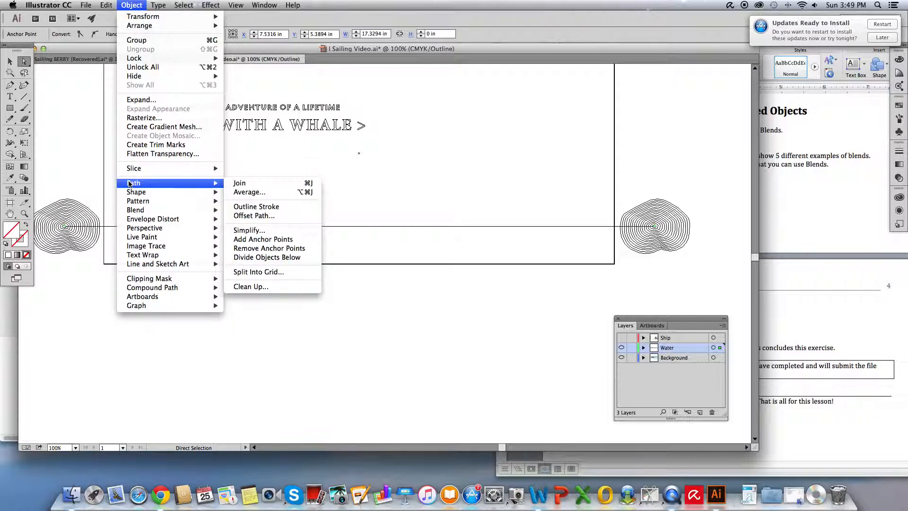
pyautogui.click(263, 240)
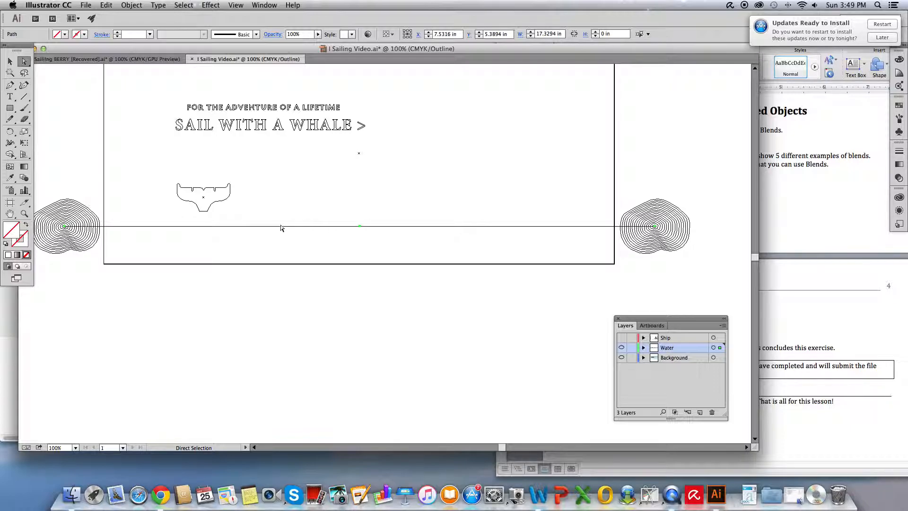
pyautogui.click(134, 5)
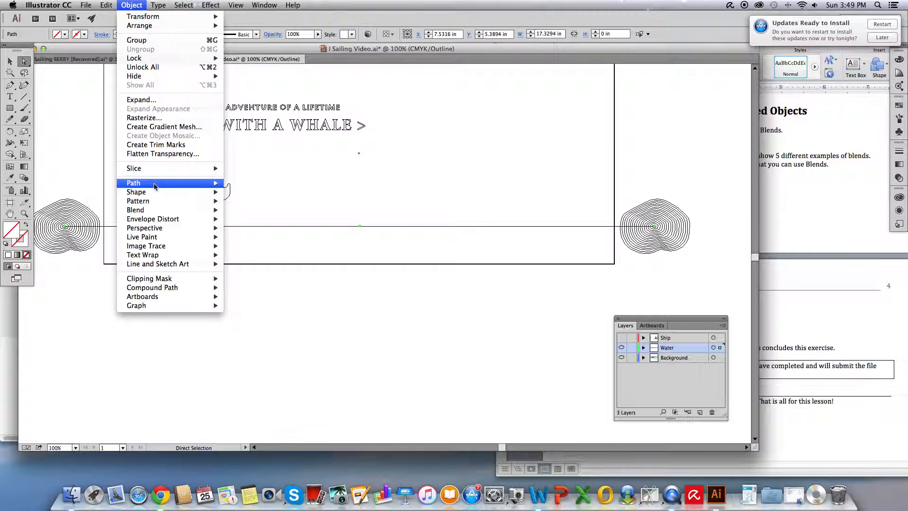
pyautogui.moveTo(184, 186)
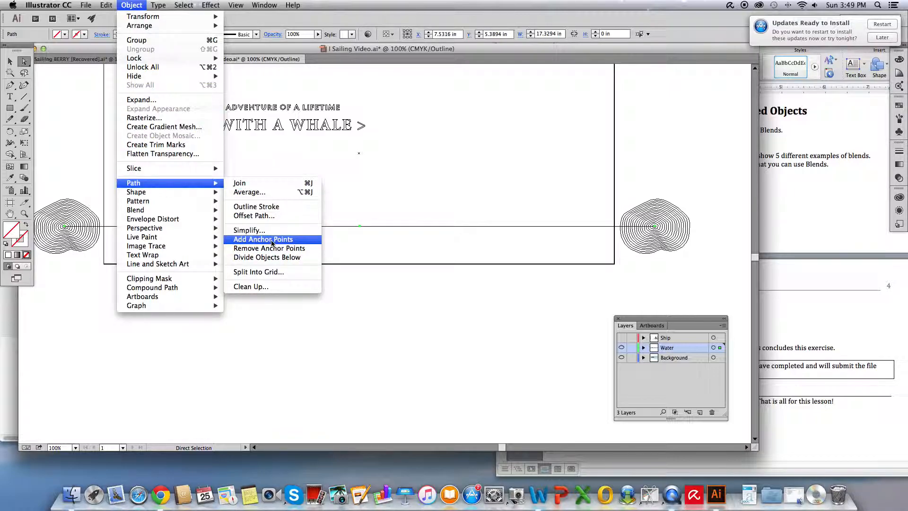
pyautogui.click(272, 240)
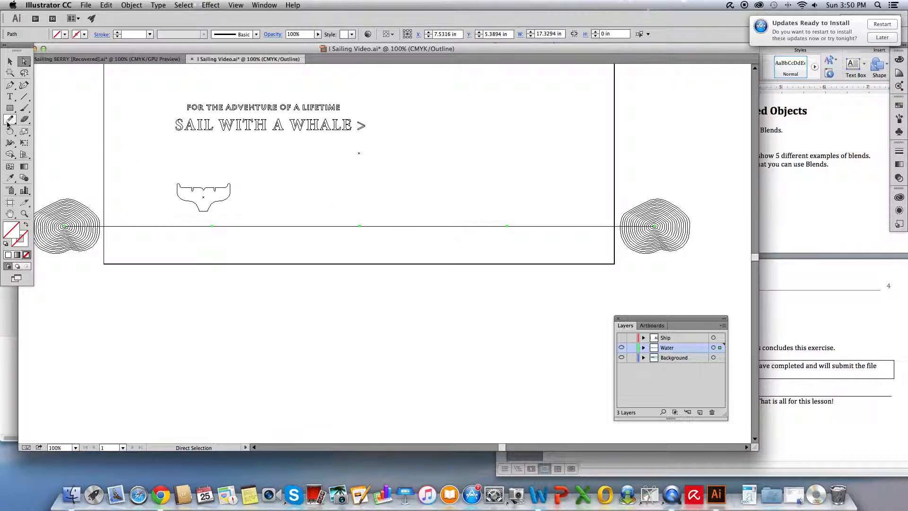
# Bend the spine's four segments with the Anchor Point tool into a wave, alternating up, down, up and down from left to right.
pyautogui.click(10, 88)
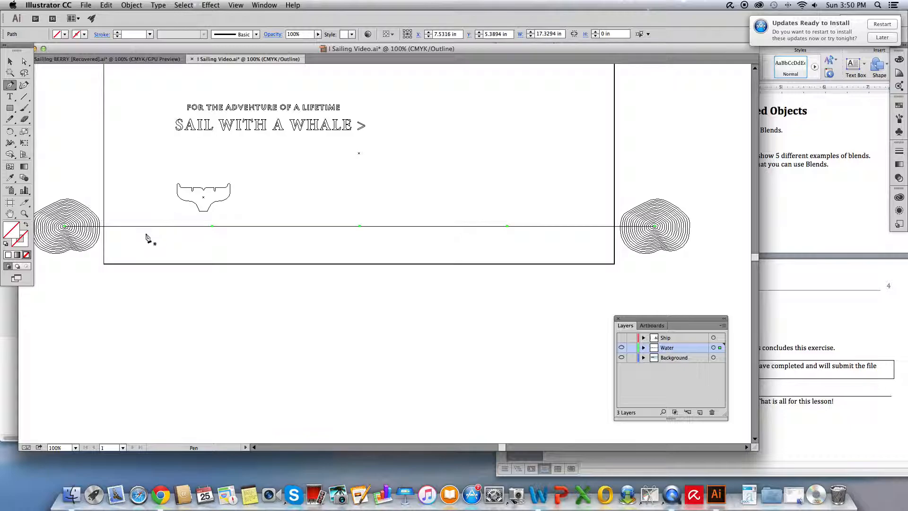
pyautogui.press('alt')
pyautogui.moveTo(138, 230); pyautogui.dragTo(139, 219)
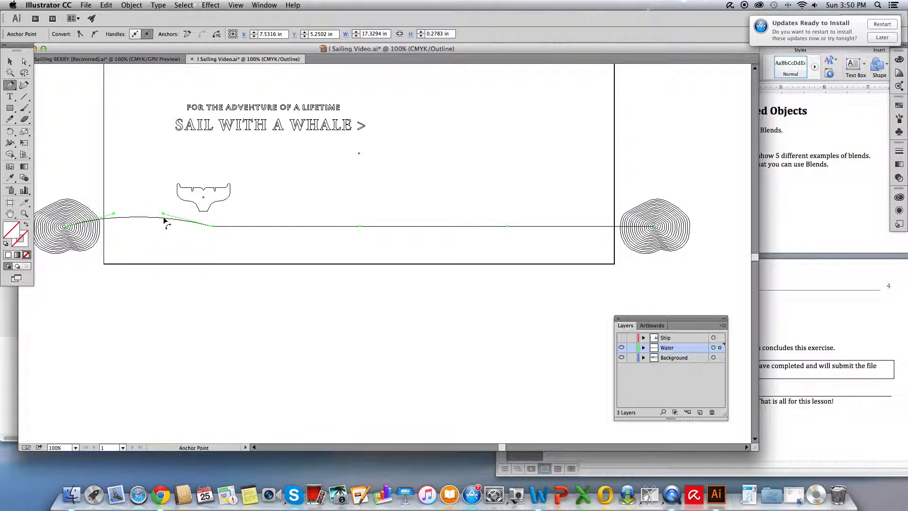
pyautogui.press('p')
pyautogui.press('alt')
pyautogui.moveTo(280, 228); pyautogui.dragTo(291, 243)
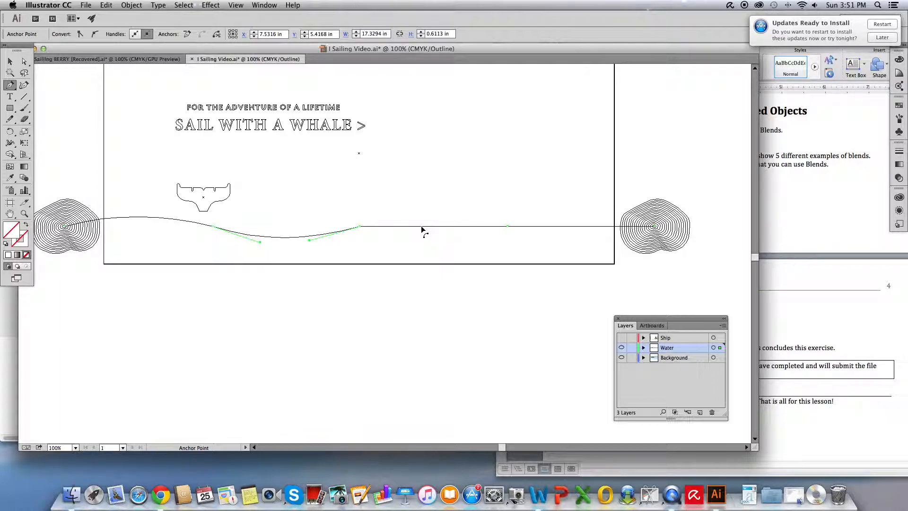
pyautogui.moveTo(430, 228); pyautogui.dragTo(431, 216)
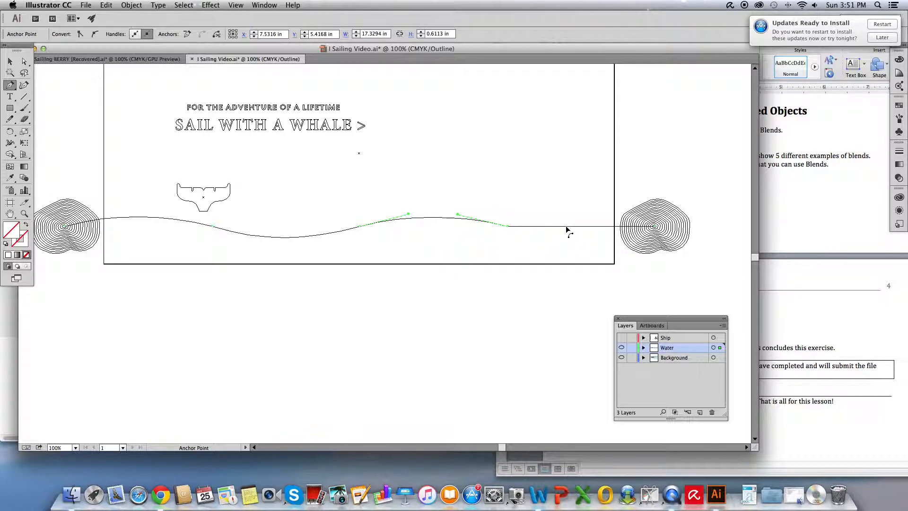
pyautogui.moveTo(567, 227); pyautogui.dragTo(567, 249)
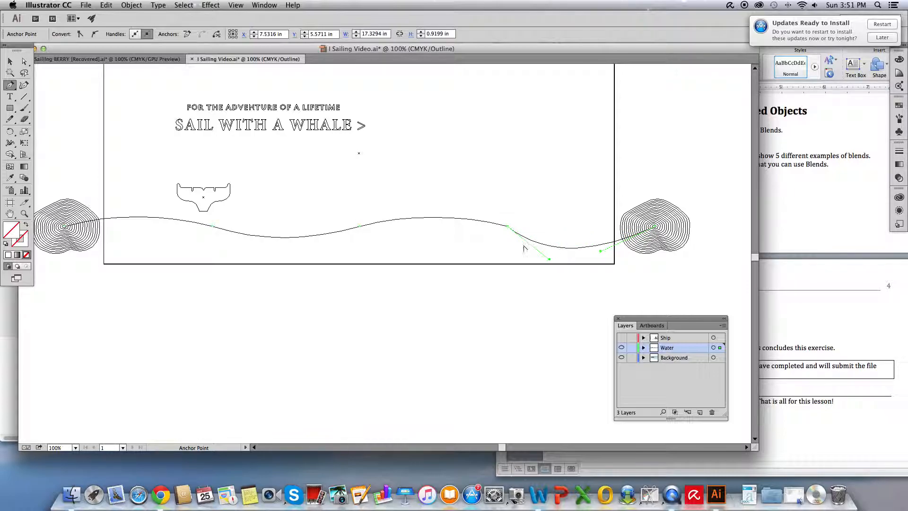
pyautogui.press('p')
# Return to GPU Preview and flatten the spine's last trough and second crest slightly with Direct Selection.
pyautogui.click(236, 5)
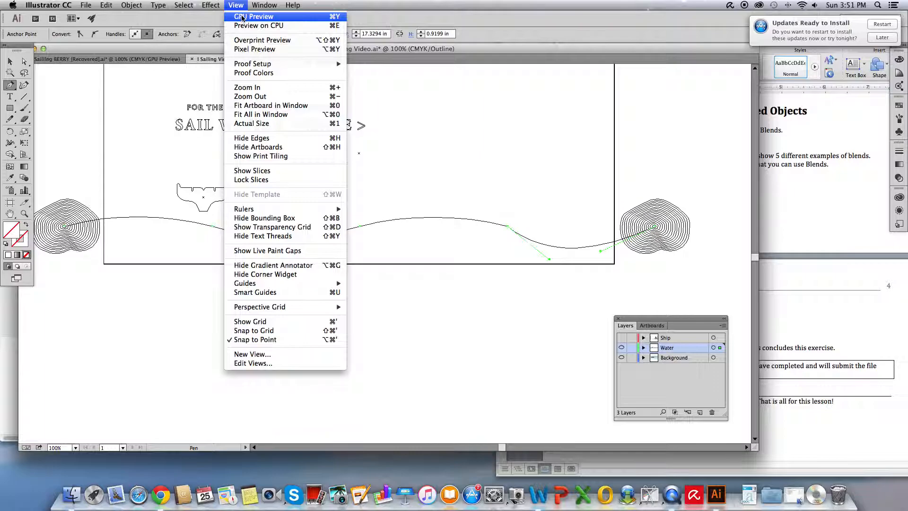
pyautogui.click(243, 18)
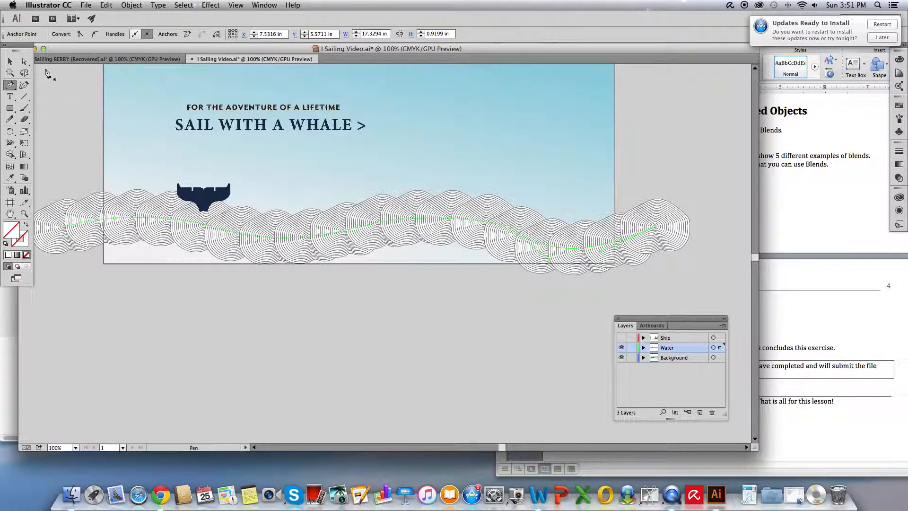
pyautogui.click(24, 61)
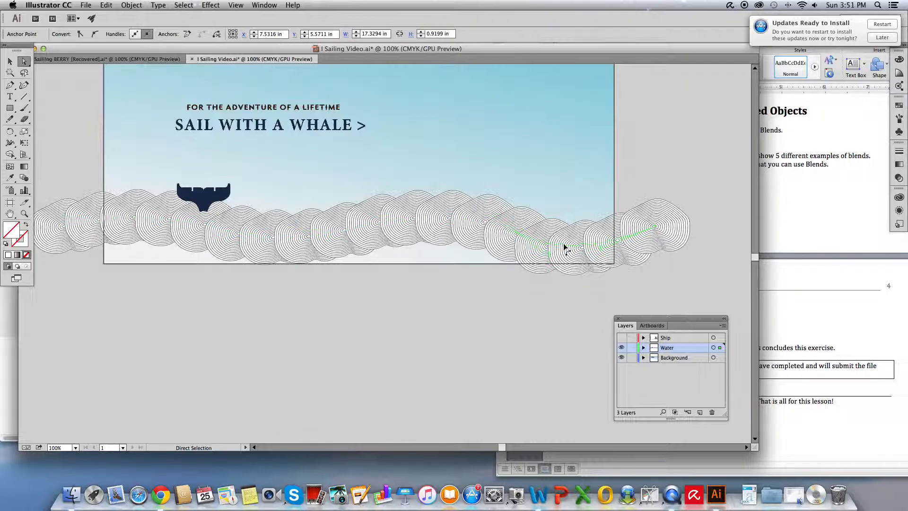
pyautogui.moveTo(563, 247); pyautogui.dragTo(557, 246)
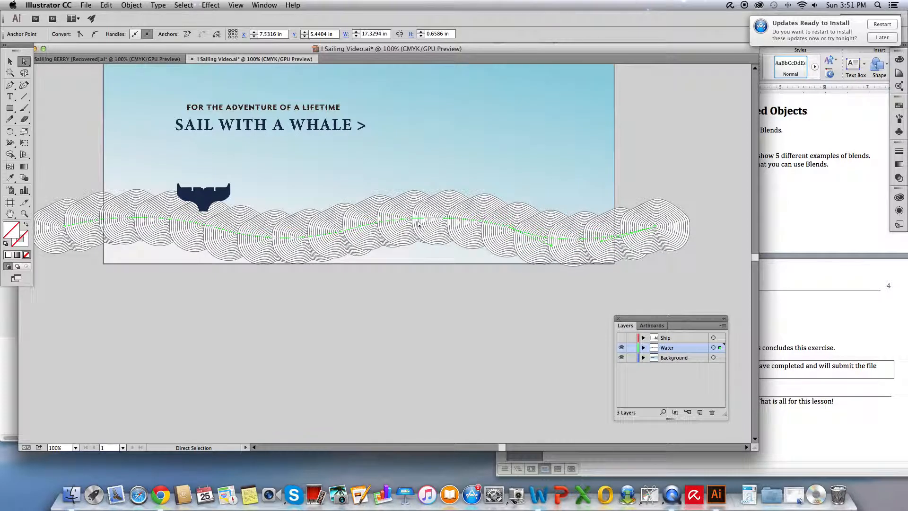
pyautogui.moveTo(433, 217); pyautogui.dragTo(433, 224)
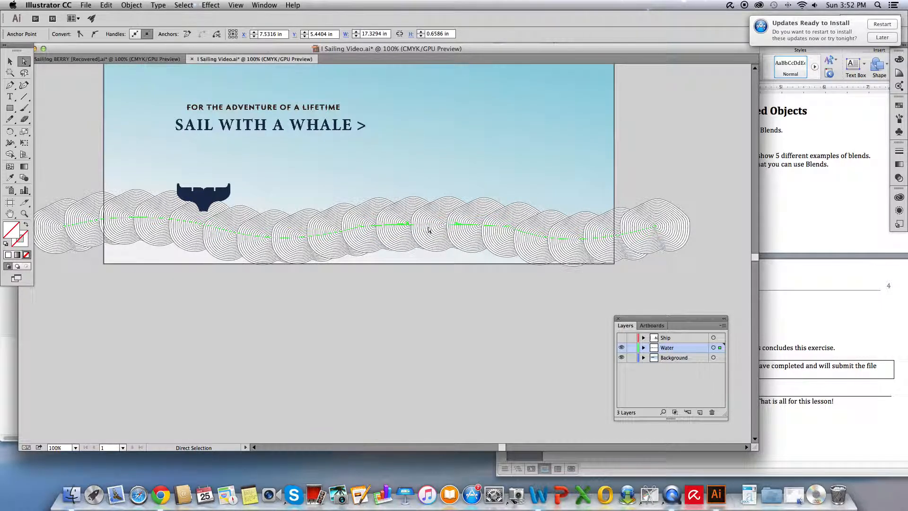
# In Outline mode, raise the spine's second crest slightly and flatten its last trough a little.
pyautogui.click(236, 5)
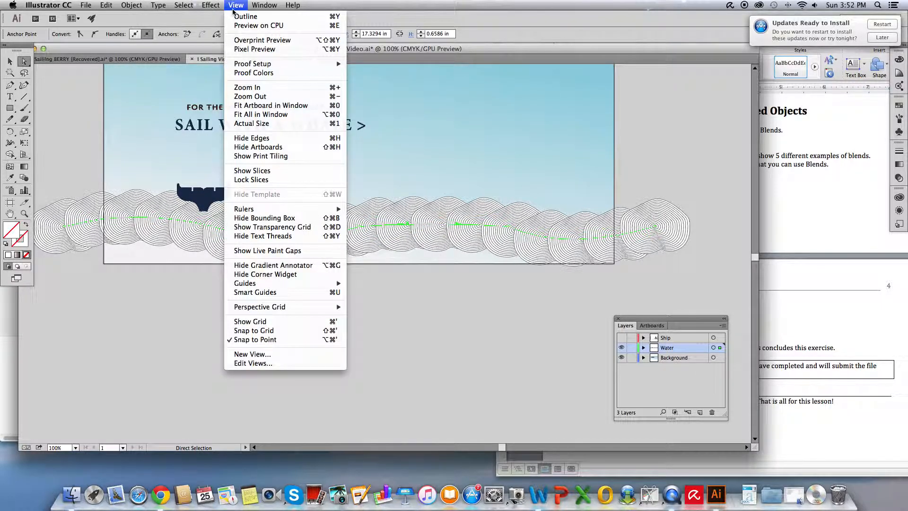
pyautogui.click(233, 19)
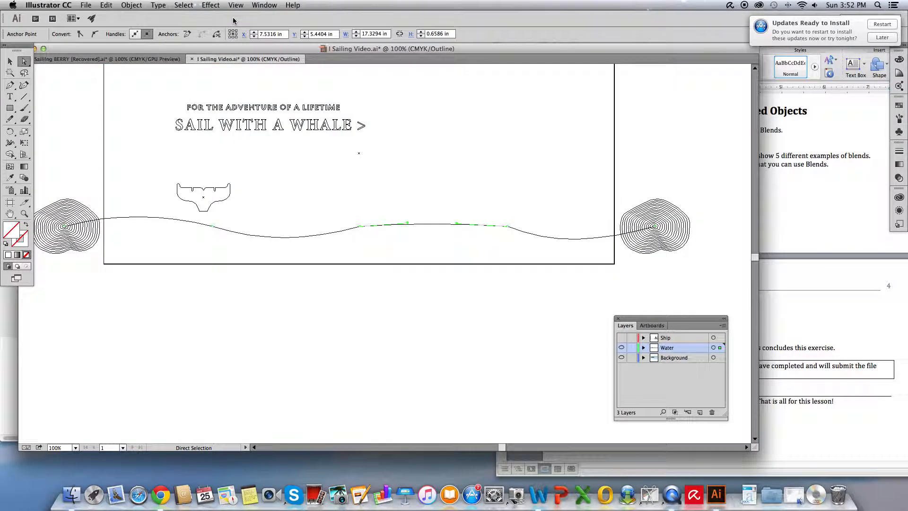
pyautogui.click(7, 86)
pyautogui.moveTo(430, 229); pyautogui.dragTo(430, 220)
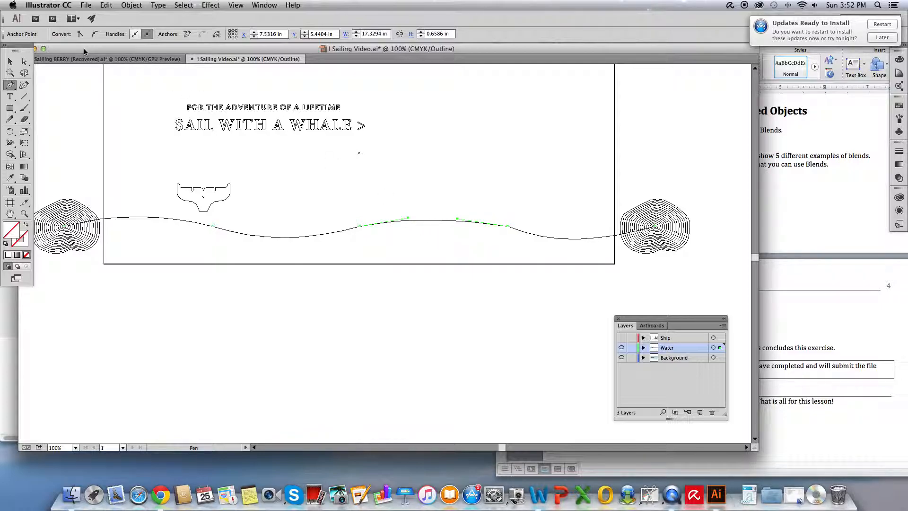
pyautogui.click(24, 62)
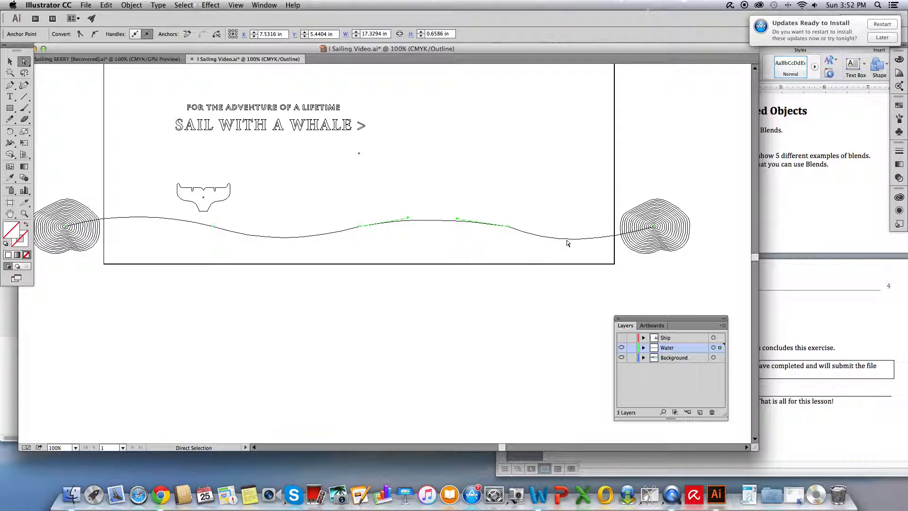
pyautogui.click(568, 240)
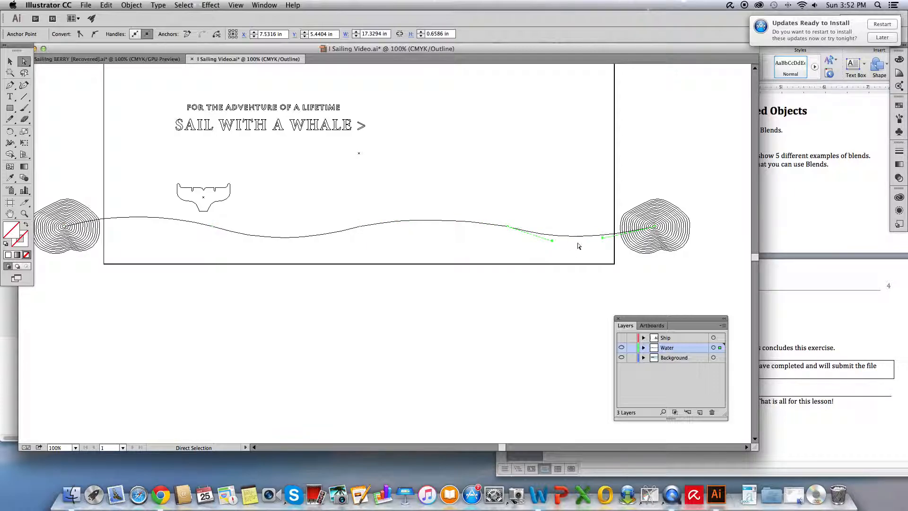
# Return to GPU Preview and save the document.
pyautogui.click(236, 5)
pyautogui.click(242, 16)
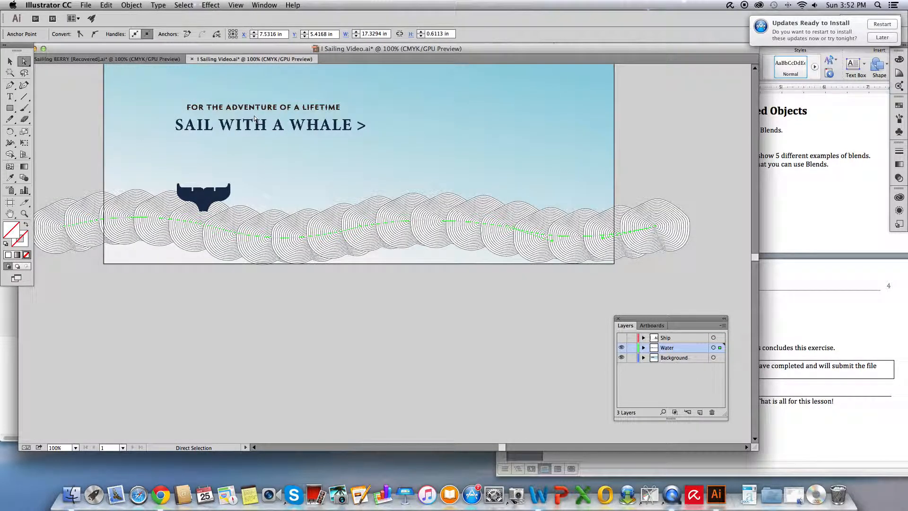
pyautogui.press('v')
pyautogui.press('a')
pyautogui.press('super+s')
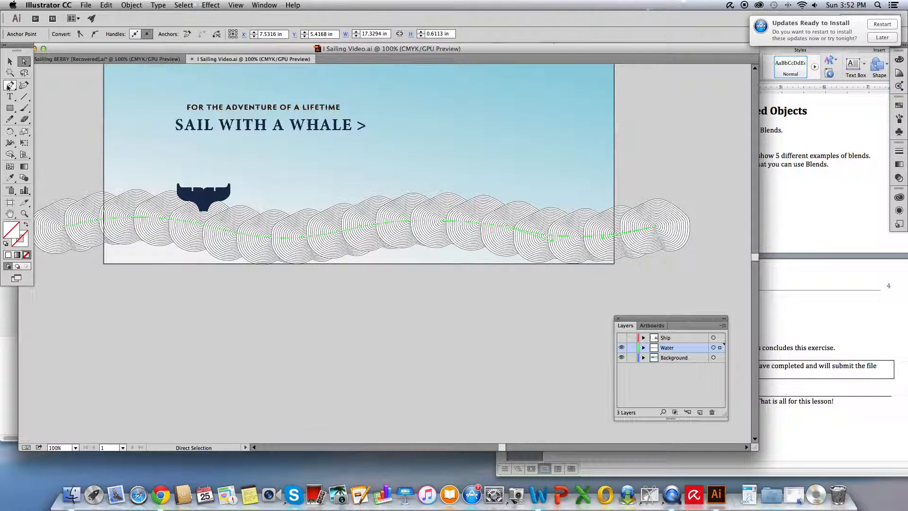
# Select the whole wave blend and bring it to the front, over the whale tail.
pyautogui.click(10, 61)
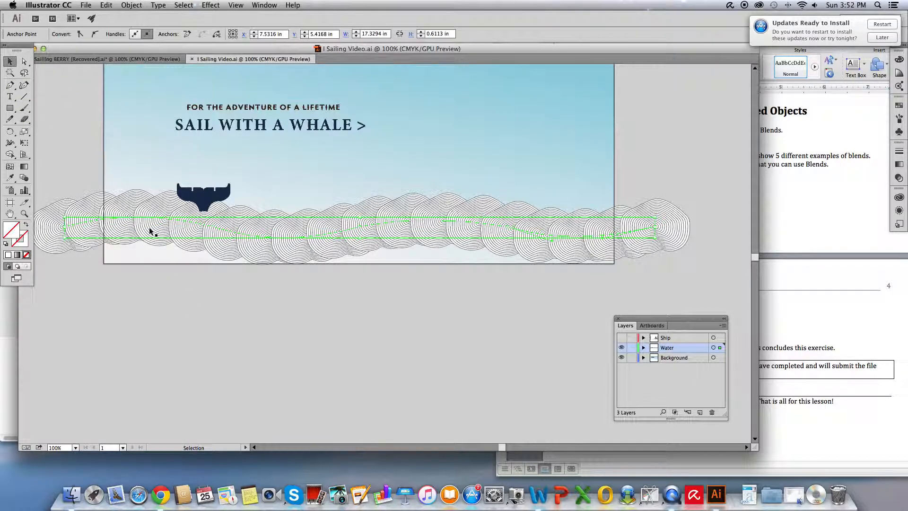
pyautogui.click(245, 233)
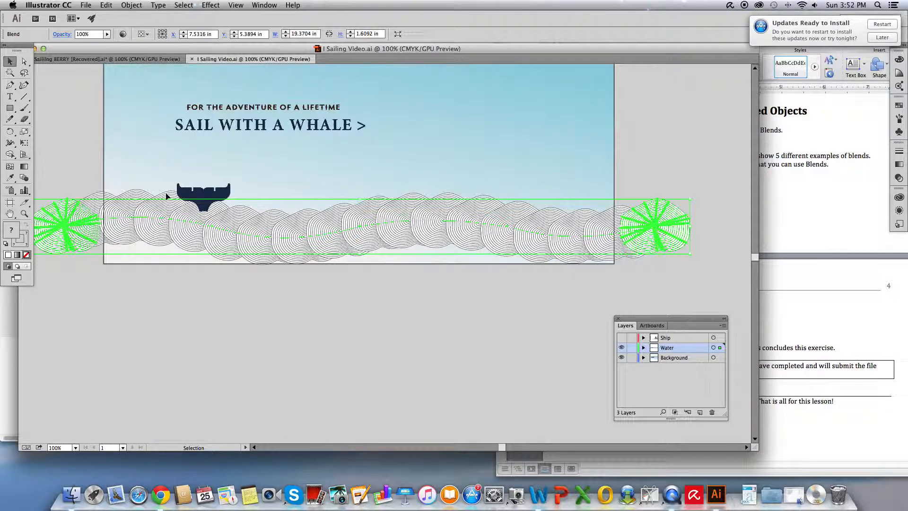
pyautogui.click(133, 6)
pyautogui.moveTo(131, 28)
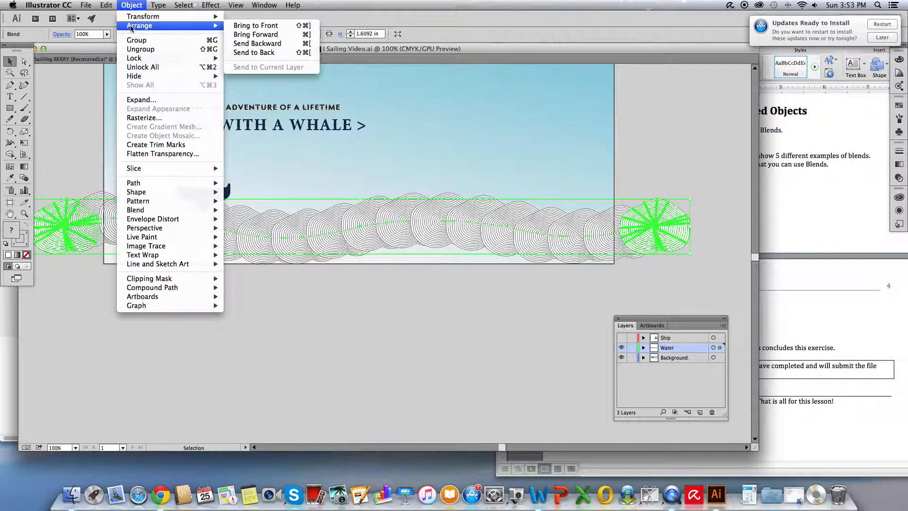
pyautogui.click(256, 25)
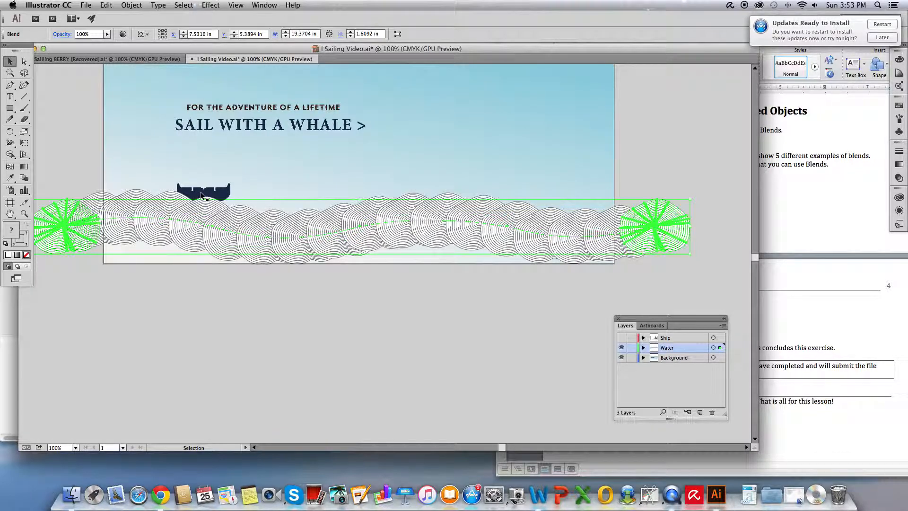
# Nudge the wave blend down to Y 5.5144 in.
pyautogui.press('Down')
pyautogui.press('Down')
pyautogui.press('Down')
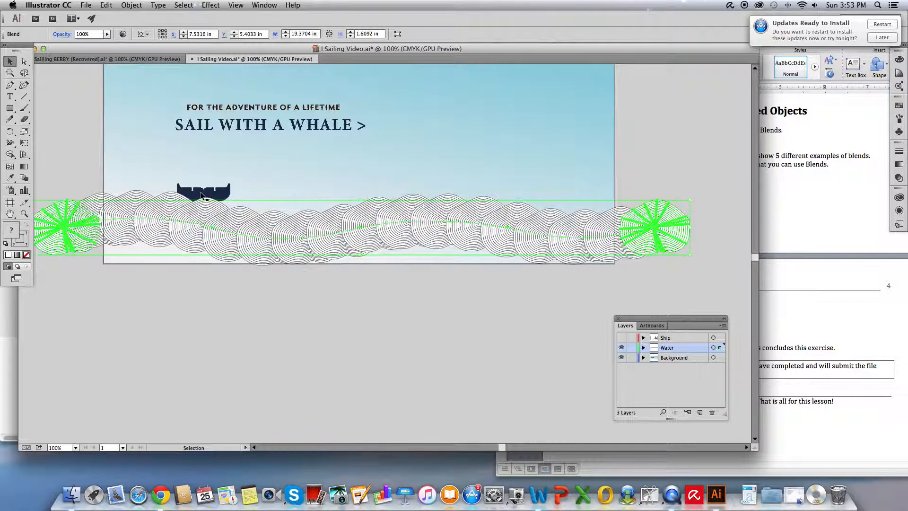
pyautogui.press('Down')
pyautogui.press('Down')
pyautogui.press('Down')
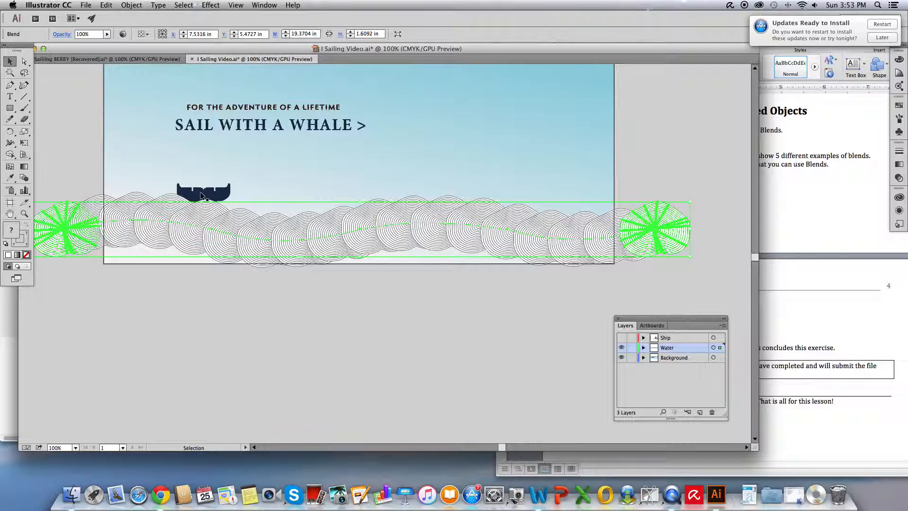
pyautogui.press('Down')
pyautogui.press('Down')
pyautogui.press('Down')
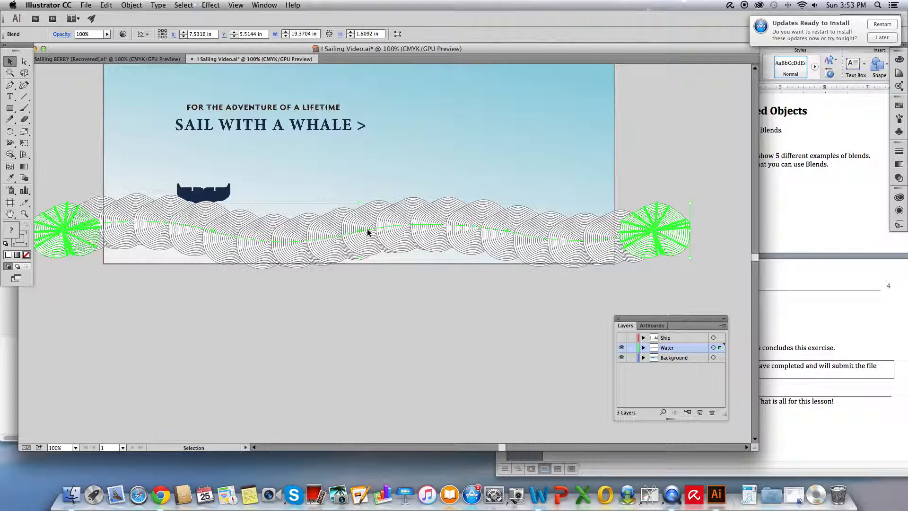
# Duplicate the wave blend upward to about X 7.77 in, Y 4.79 in and send the copy to the back.
pyautogui.moveTo(368, 232); pyautogui.dragTo(376, 204)
pyautogui.scroll(1, 376, 204)
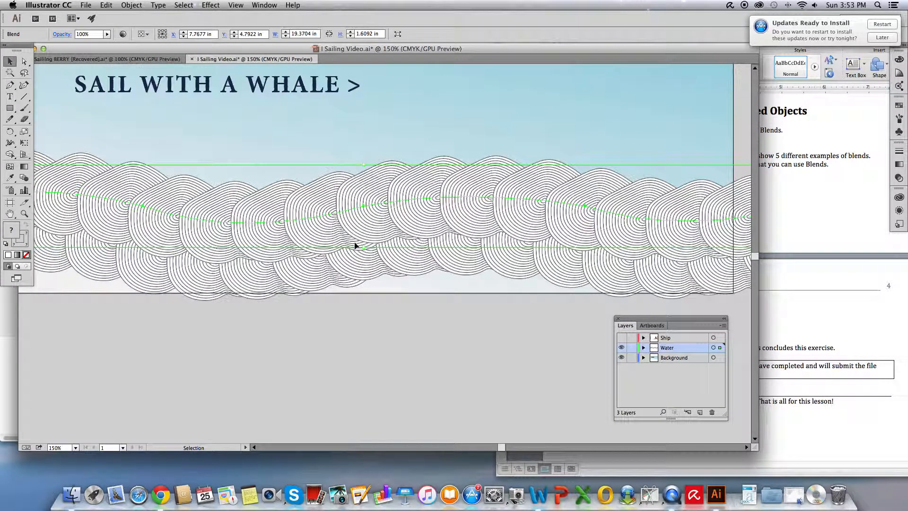
pyautogui.scroll(-1, 356, 246)
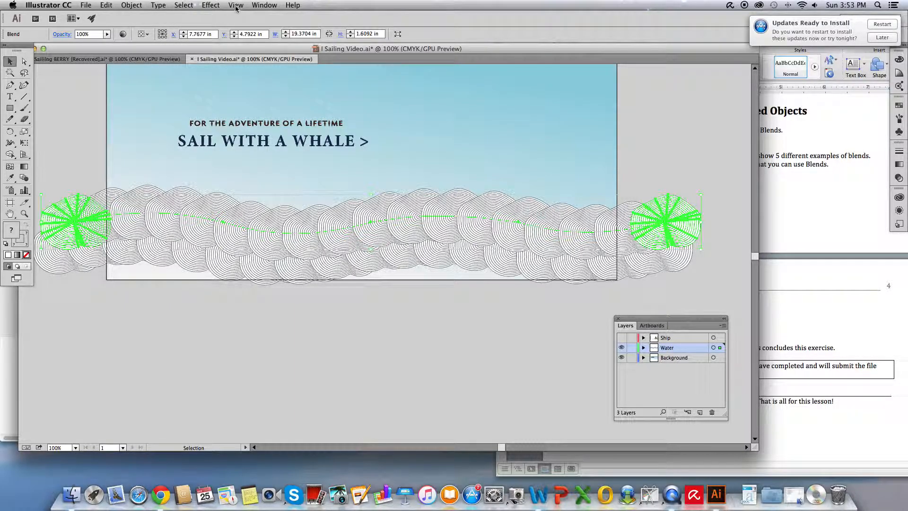
pyautogui.click(132, 6)
pyautogui.moveTo(189, 25)
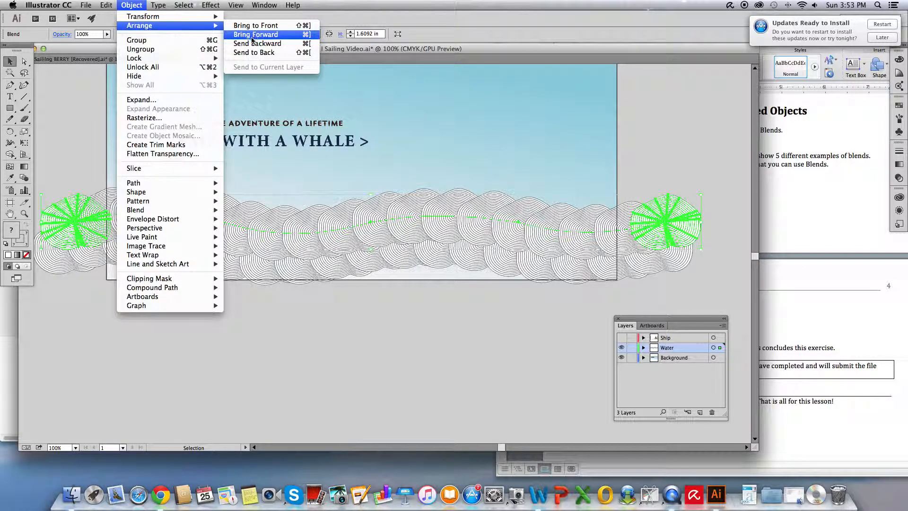
pyautogui.click(249, 53)
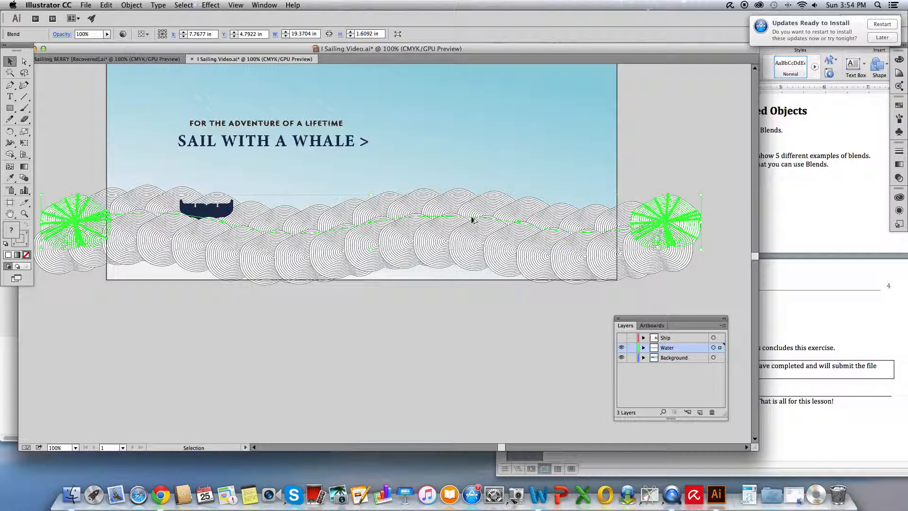
# Duplicate the rear wave downward to about X 7.49 in, Y 6.25 in and bring the copy to the front.
pyautogui.moveTo(472, 217); pyautogui.dragTo(463, 266)
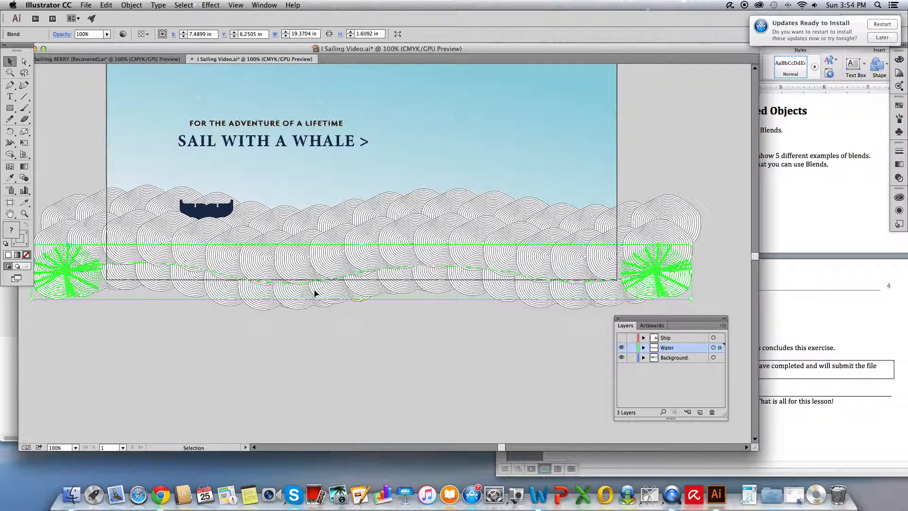
pyautogui.click(130, 5)
pyautogui.moveTo(191, 26)
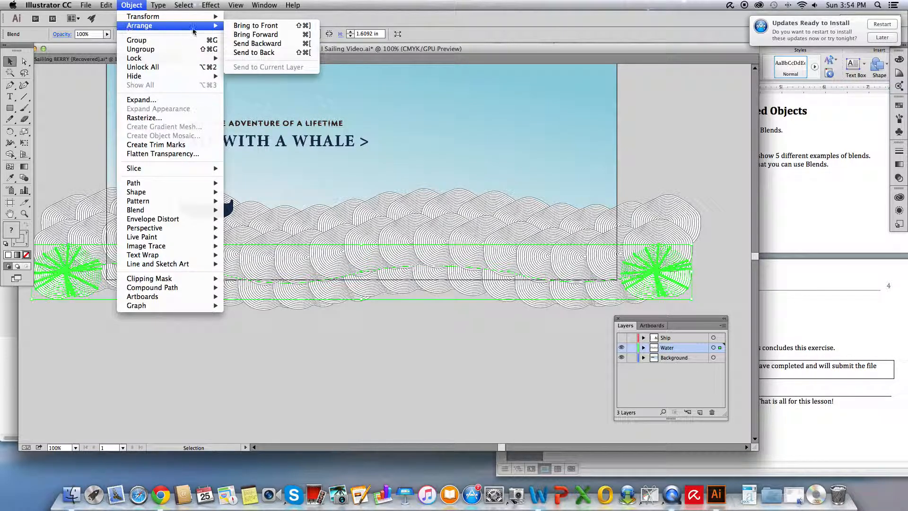
pyautogui.click(241, 26)
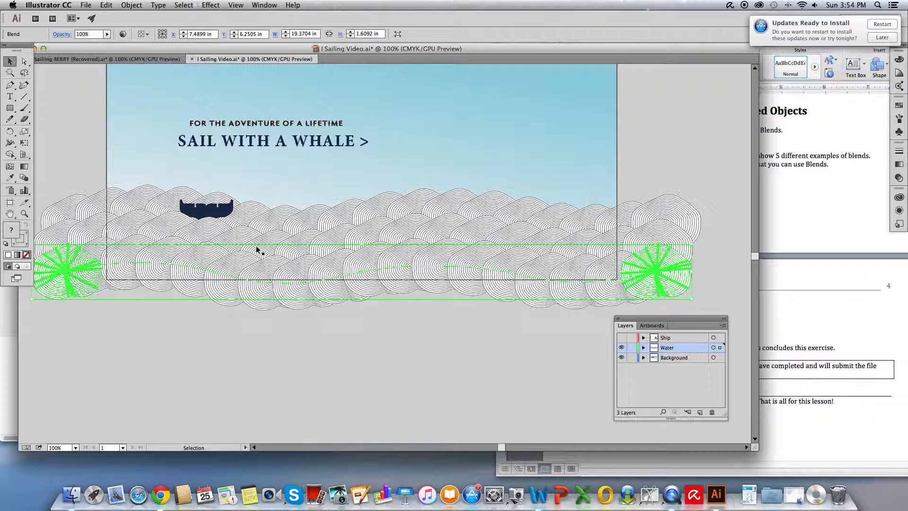
# In Outline mode, select the middle wave blend and nudge it down and left to X 7.4899 in, Y 5.5699 in.
pyautogui.click(208, 232)
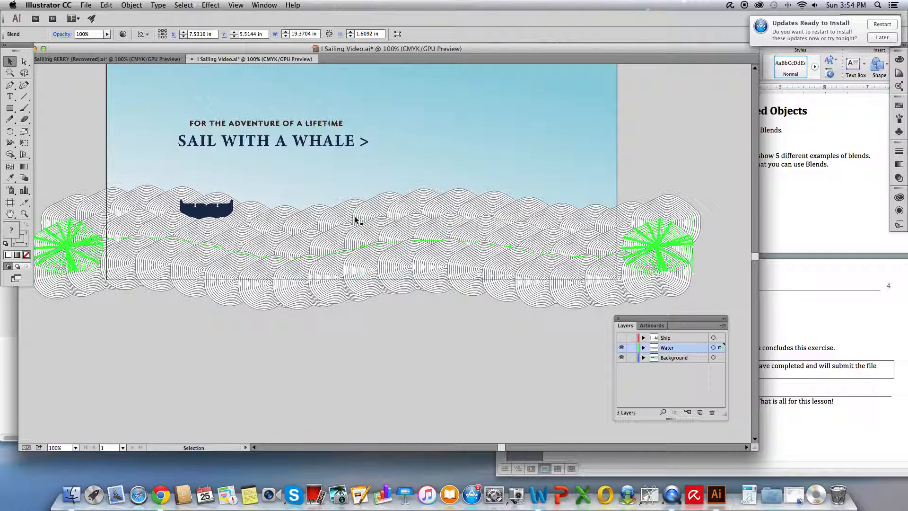
pyautogui.click(235, 5)
pyautogui.click(232, 16)
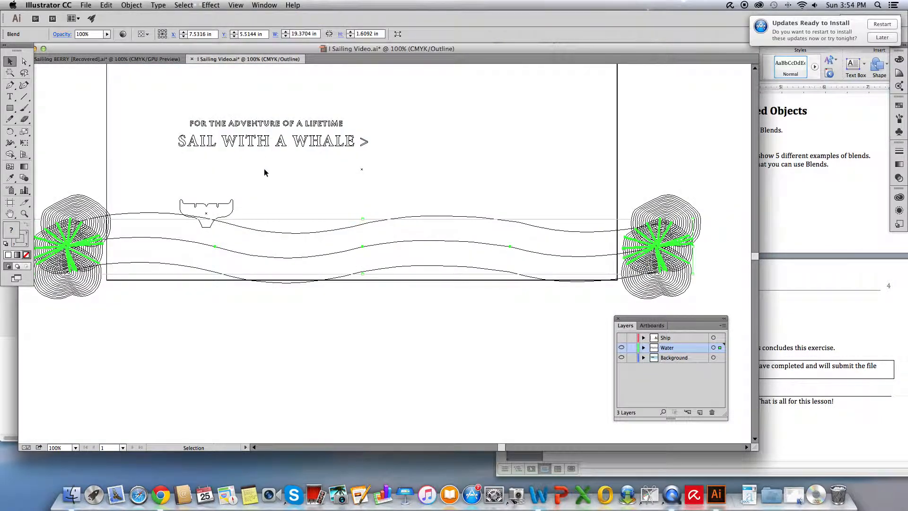
pyautogui.click(301, 311)
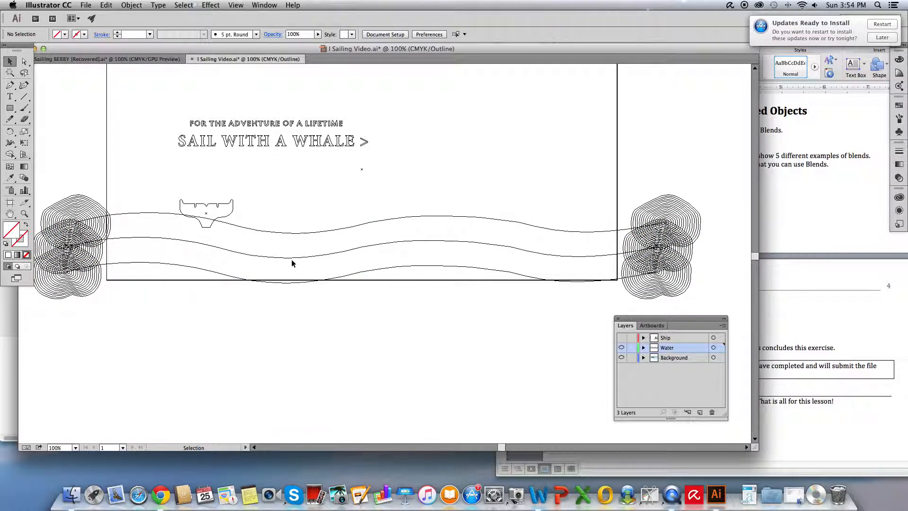
pyautogui.click(293, 259)
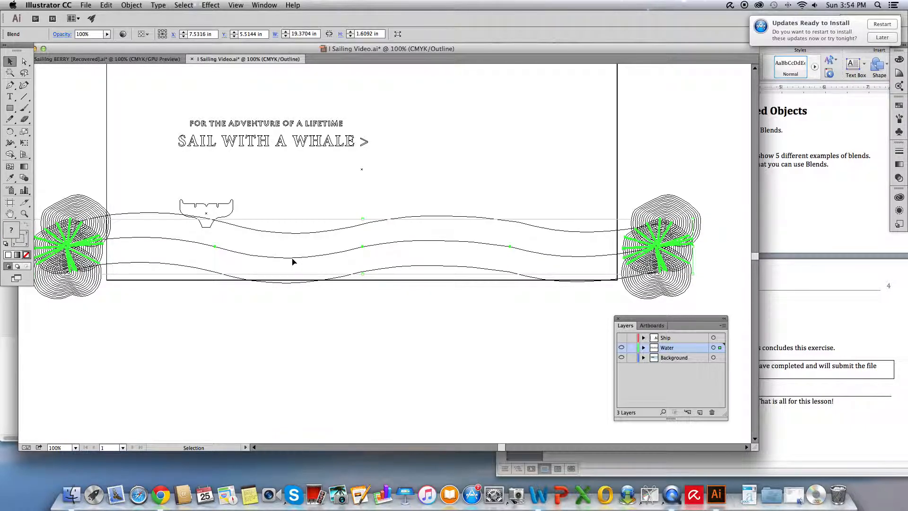
pyautogui.press('Down')
pyautogui.press('Down')
pyautogui.press('Down')
pyautogui.press('Down')
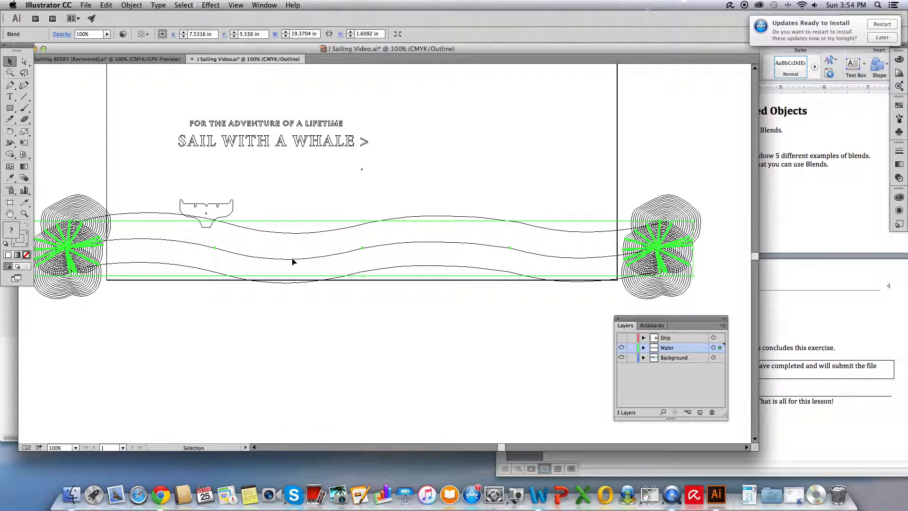
pyautogui.press('Left')
pyautogui.press('Left')
pyautogui.press('Left')
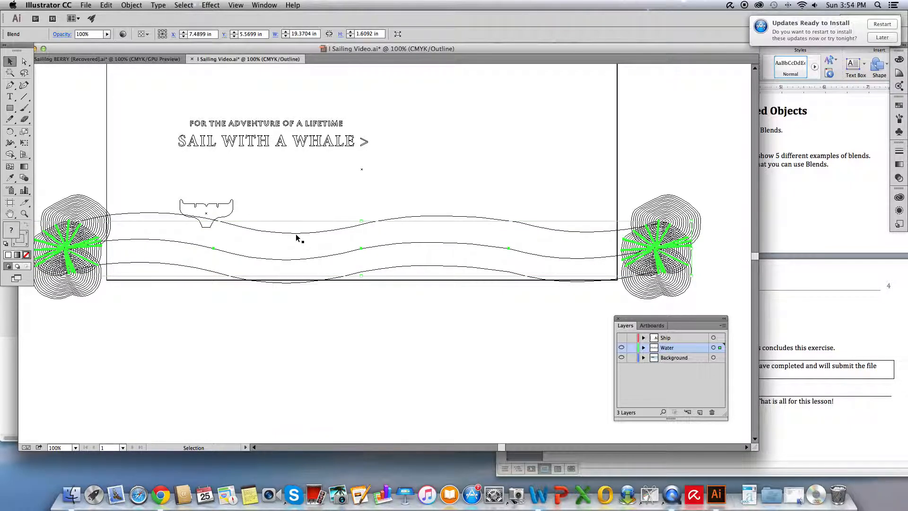
# Select the uppermost wave blend and nudge it down and left to X 7.6982 in, Y 4.8616 in.
pyautogui.click(297, 235)
pyautogui.press('Down')
pyautogui.press('Down')
pyautogui.press('Down')
pyautogui.press('Down')
pyautogui.press('Down')
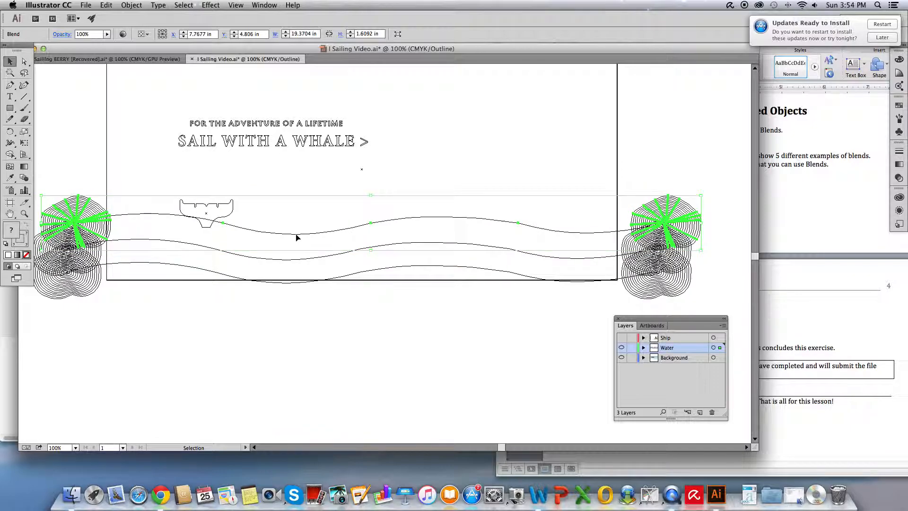
pyautogui.press('Left')
pyautogui.press('Left')
pyautogui.press('Left')
pyautogui.press('Left')
pyautogui.press('Left')
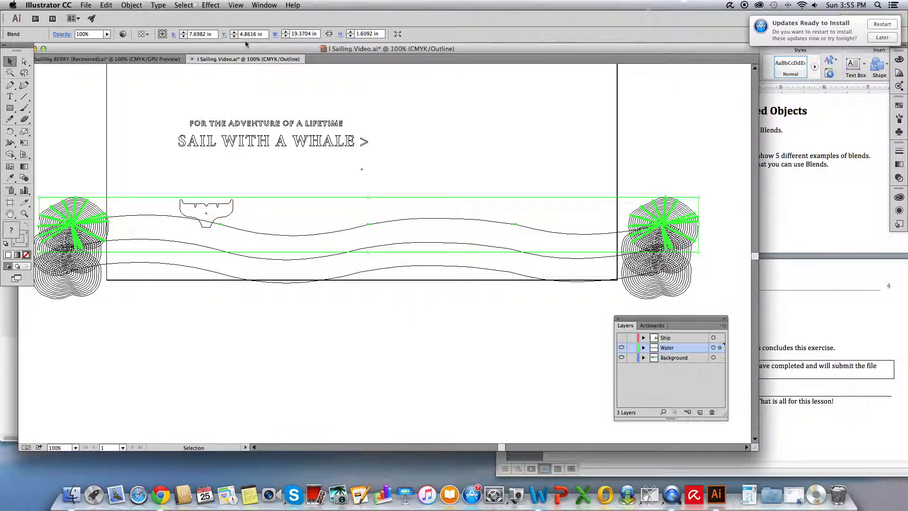
# Return to GPU Preview and deselect everything.
pyautogui.click(235, 5)
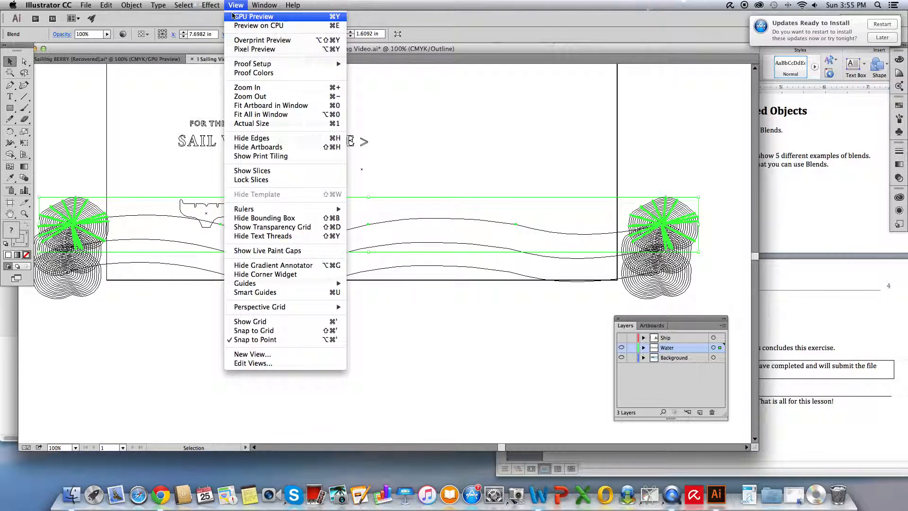
pyautogui.click(246, 16)
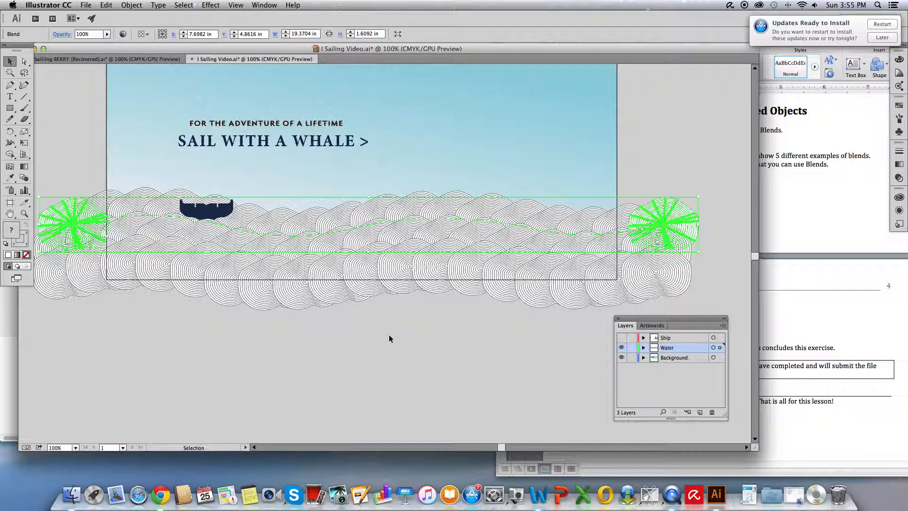
pyautogui.click(178, 5)
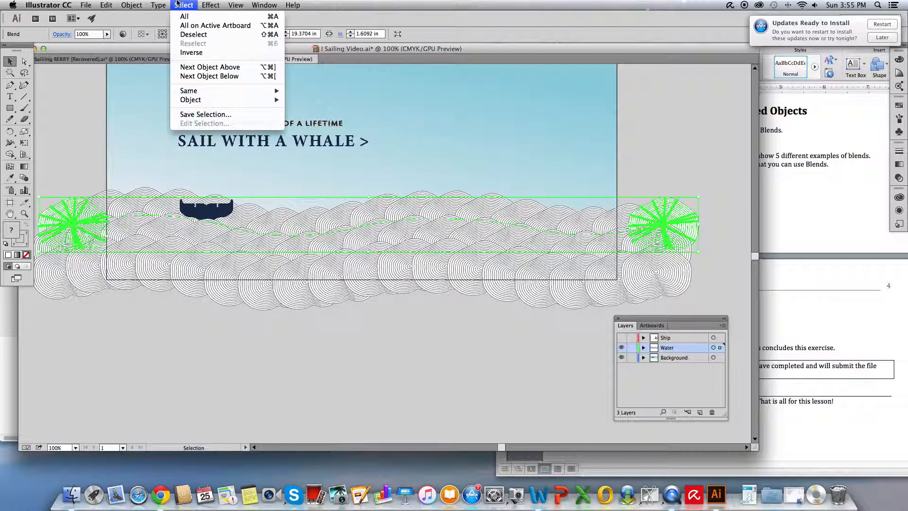
pyautogui.click(193, 34)
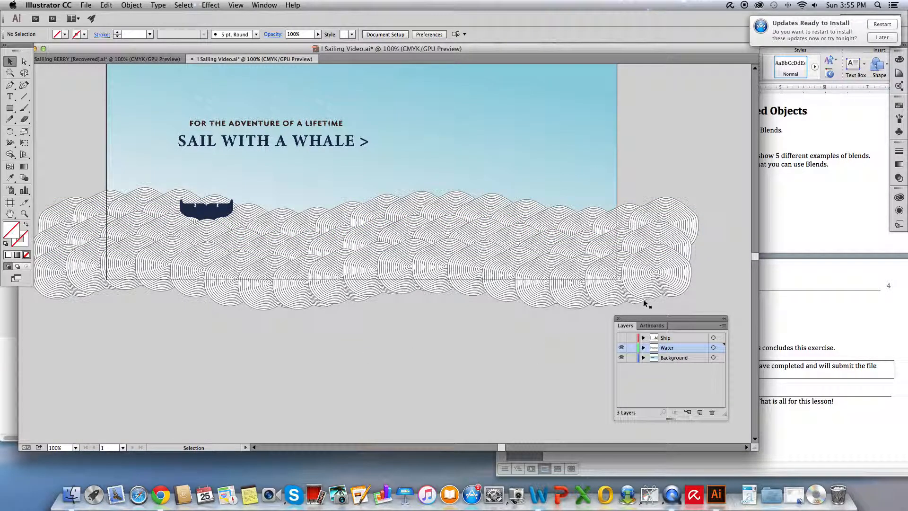
# Isolate the lowest wave blend and shift its right-end ring group outward to about X 16.81 in, Y 6.10 in.
pyautogui.click(653, 272)
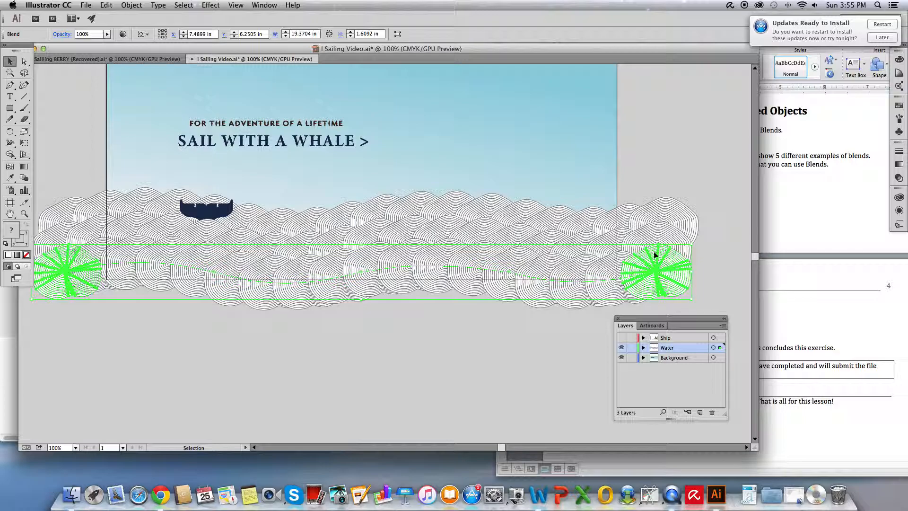
pyautogui.doubleClick(674, 280)
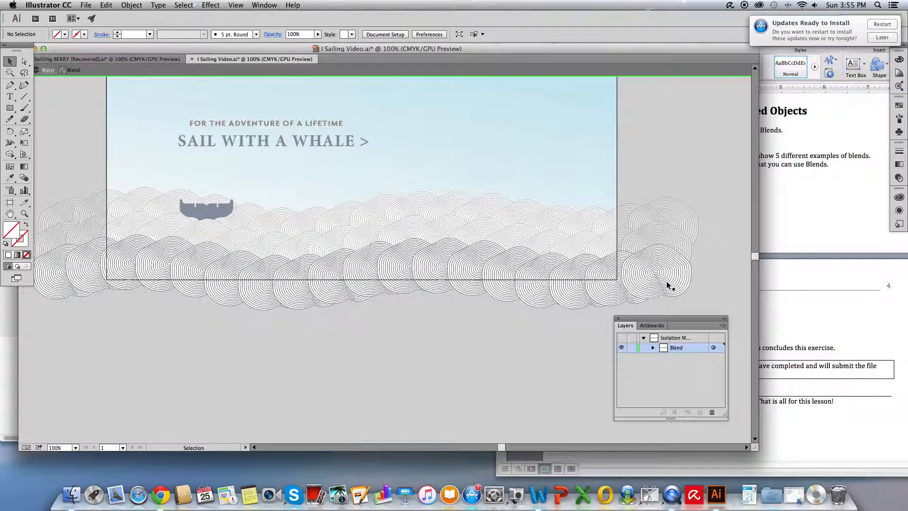
pyautogui.moveTo(672, 277); pyautogui.dragTo(693, 271)
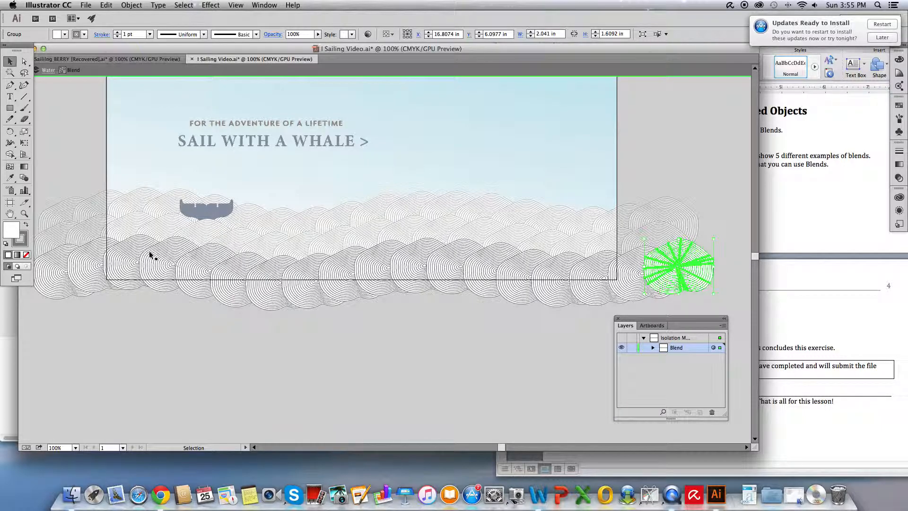
pyautogui.moveTo(702, 269); pyautogui.dragTo(737, 268)
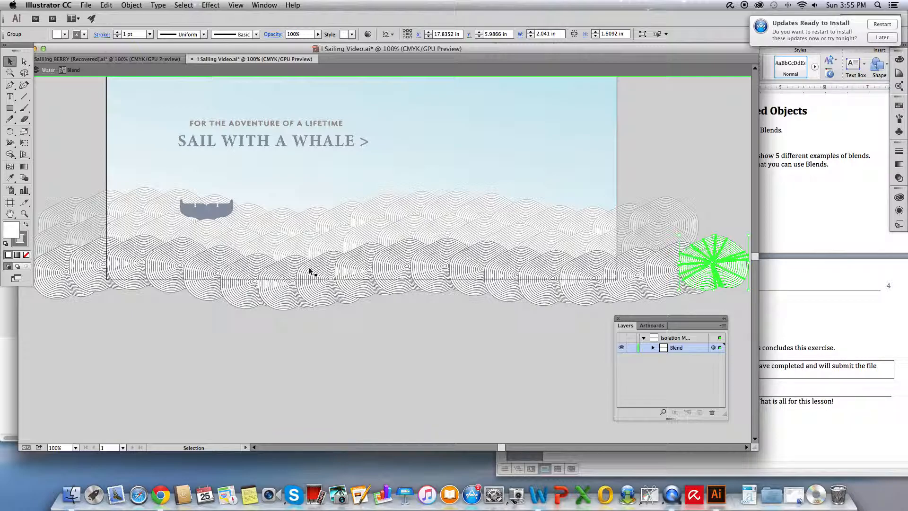
pyautogui.press('super+z')
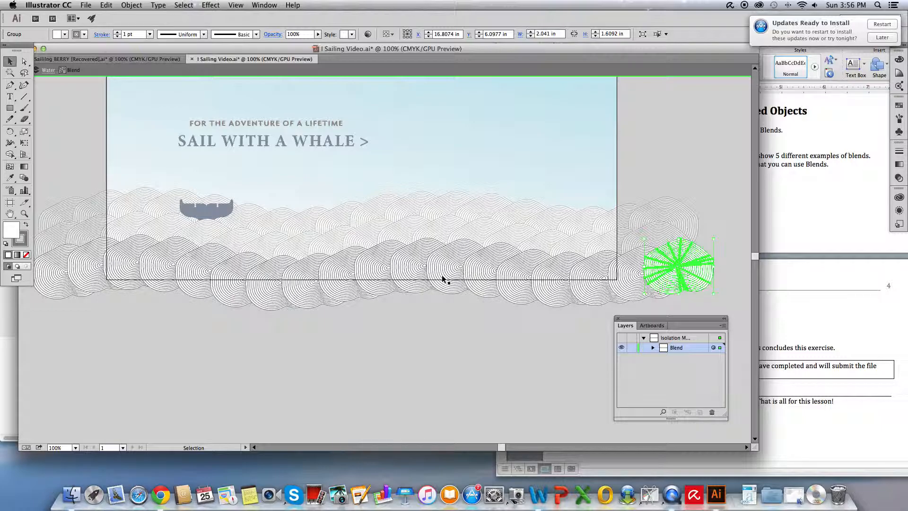
# Exit isolation mode and save the document.
pyautogui.press('Escape')
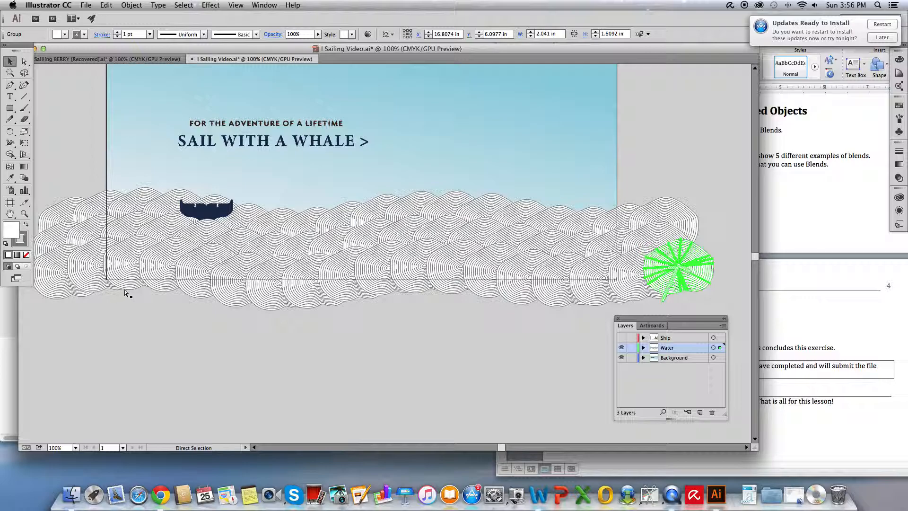
pyautogui.press('super+s')
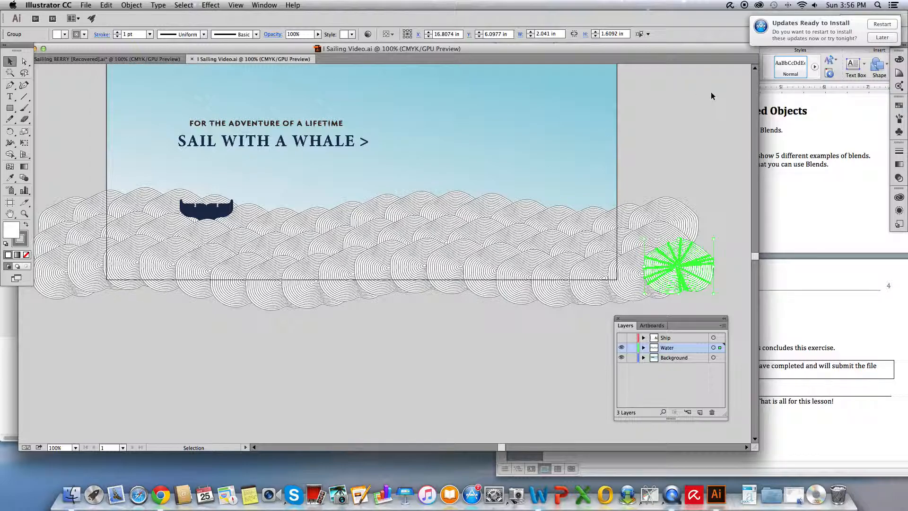